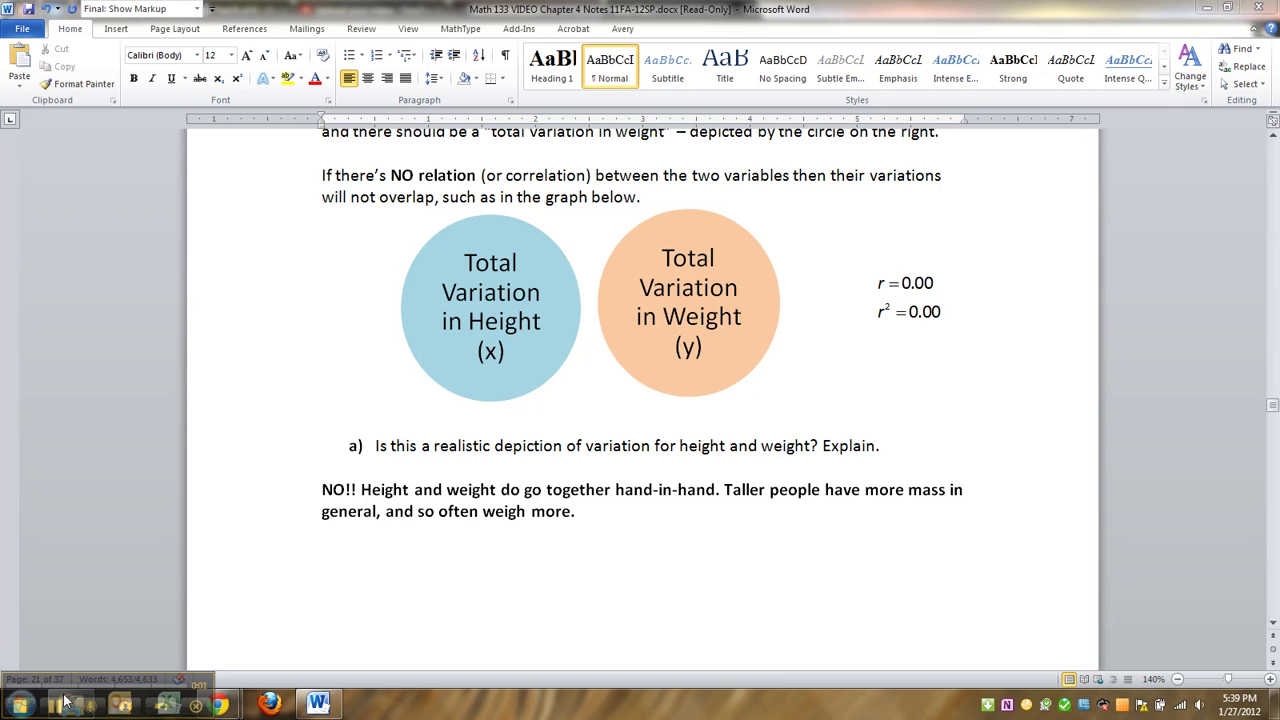
# Scroll through the notes to find the definition sentence in the Problem box
pyautogui.moveTo(77, 692); pyautogui.dragTo(137, 588)
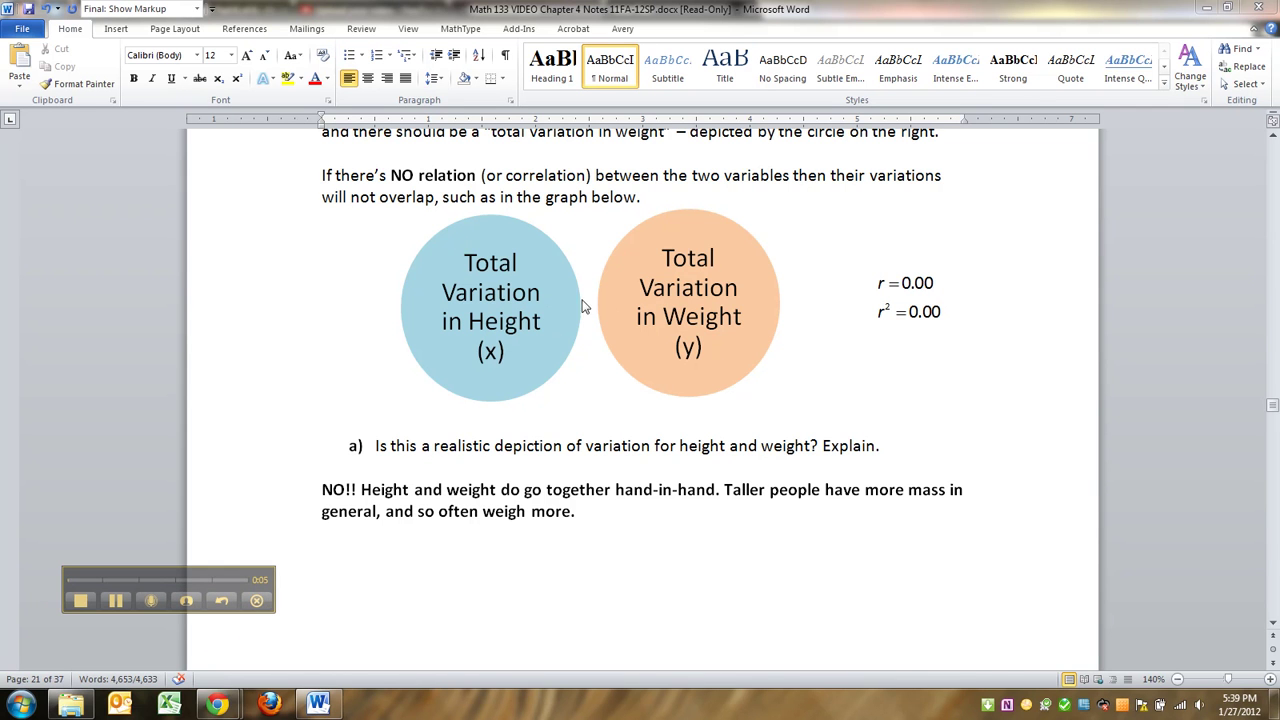
pyautogui.scroll(-3, 566, 453)
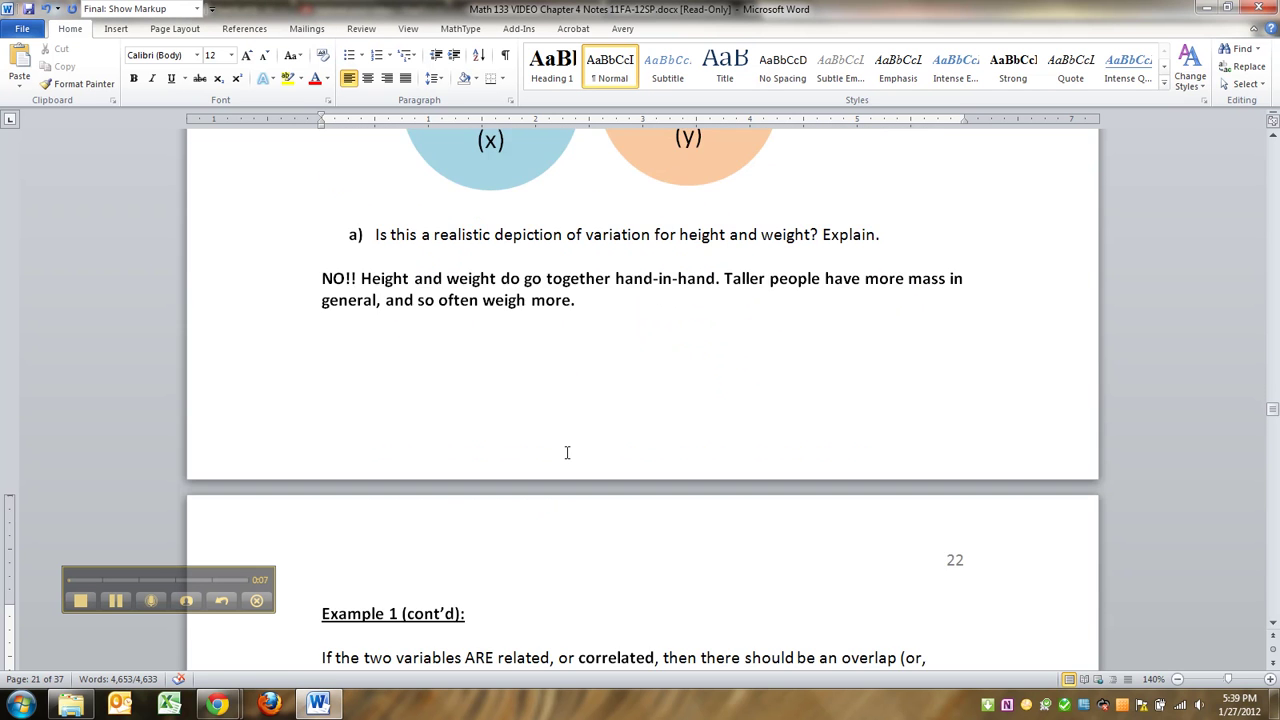
pyautogui.scroll(-5, 566, 453)
pyautogui.scroll(-2, 566, 455)
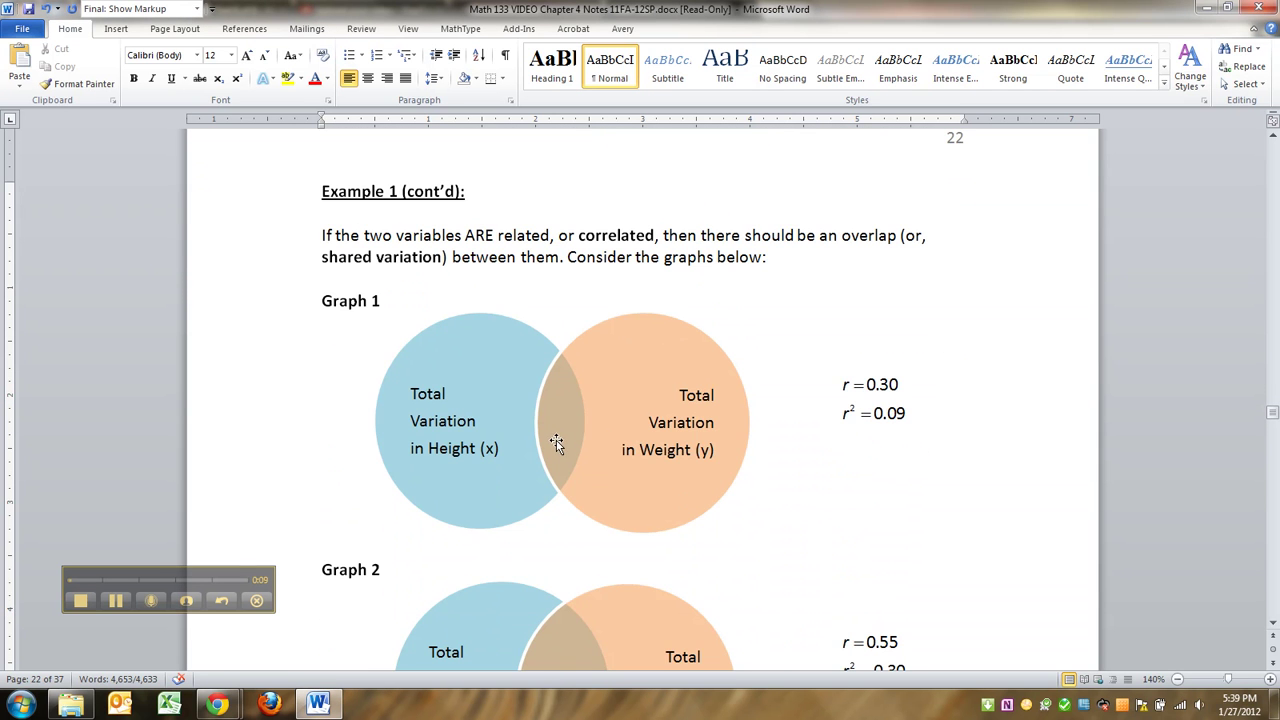
pyautogui.scroll(-2, 494, 397)
pyautogui.scroll(2, 494, 425)
pyautogui.scroll(-3, 564, 455)
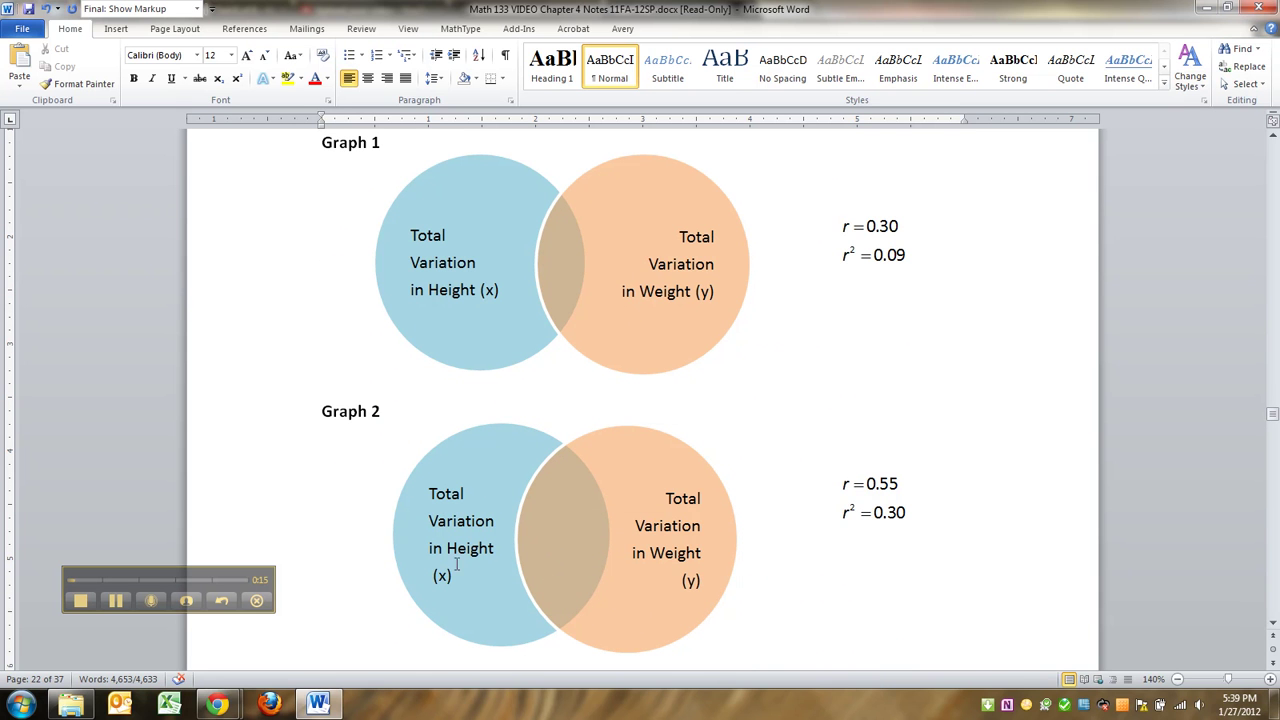
pyautogui.click(116, 600)
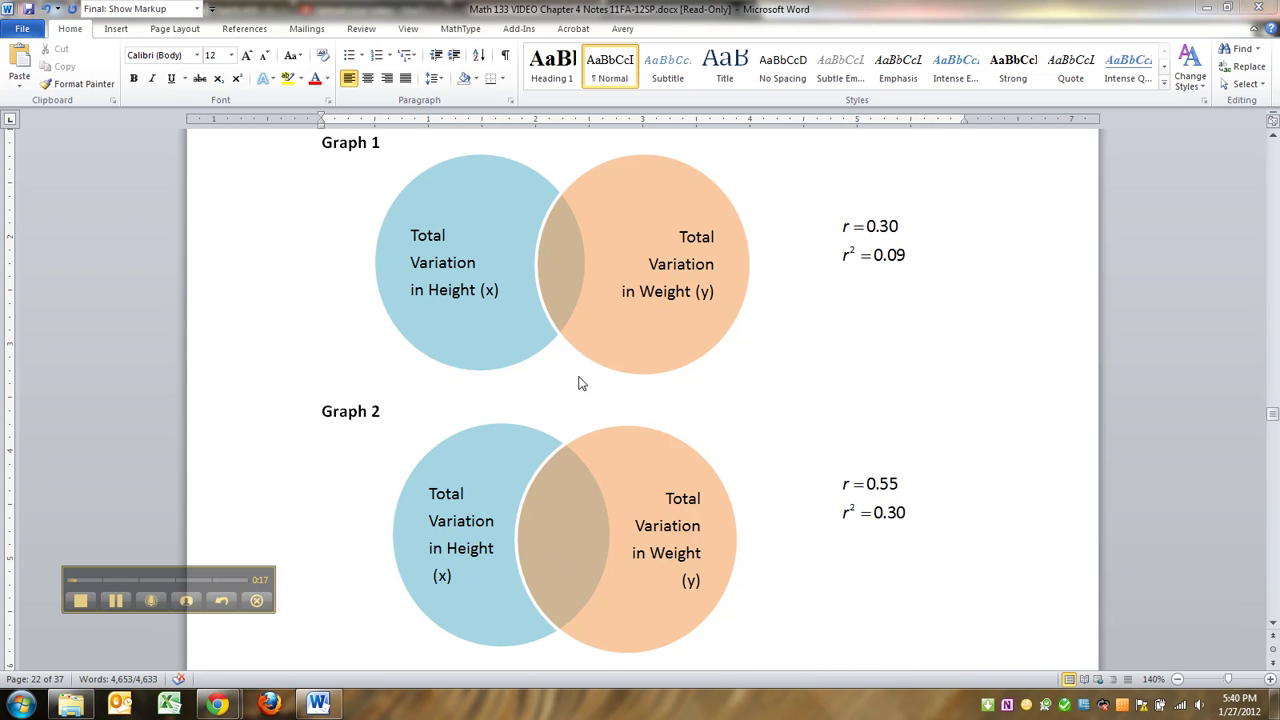
pyautogui.scroll(-2, 570, 375)
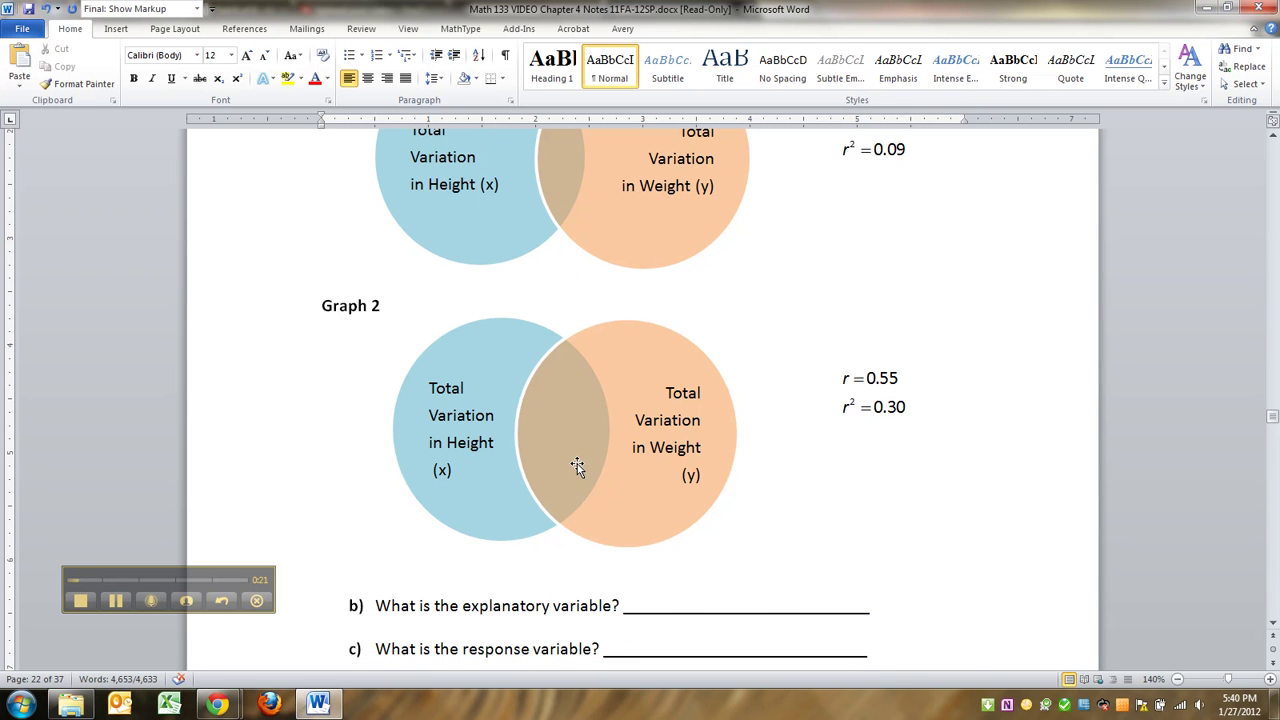
pyautogui.scroll(-2, 584, 451)
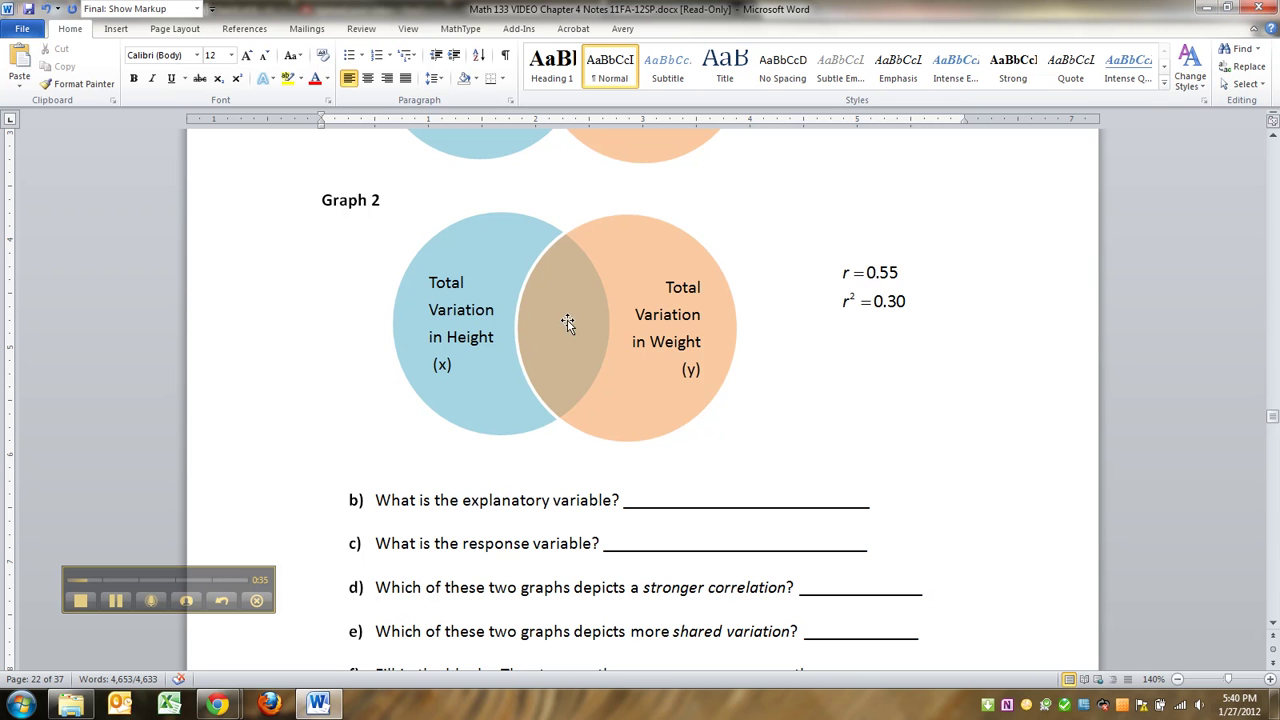
pyautogui.click(524, 496)
pyautogui.scroll(-2, 529, 494)
pyautogui.scroll(-2, 674, 438)
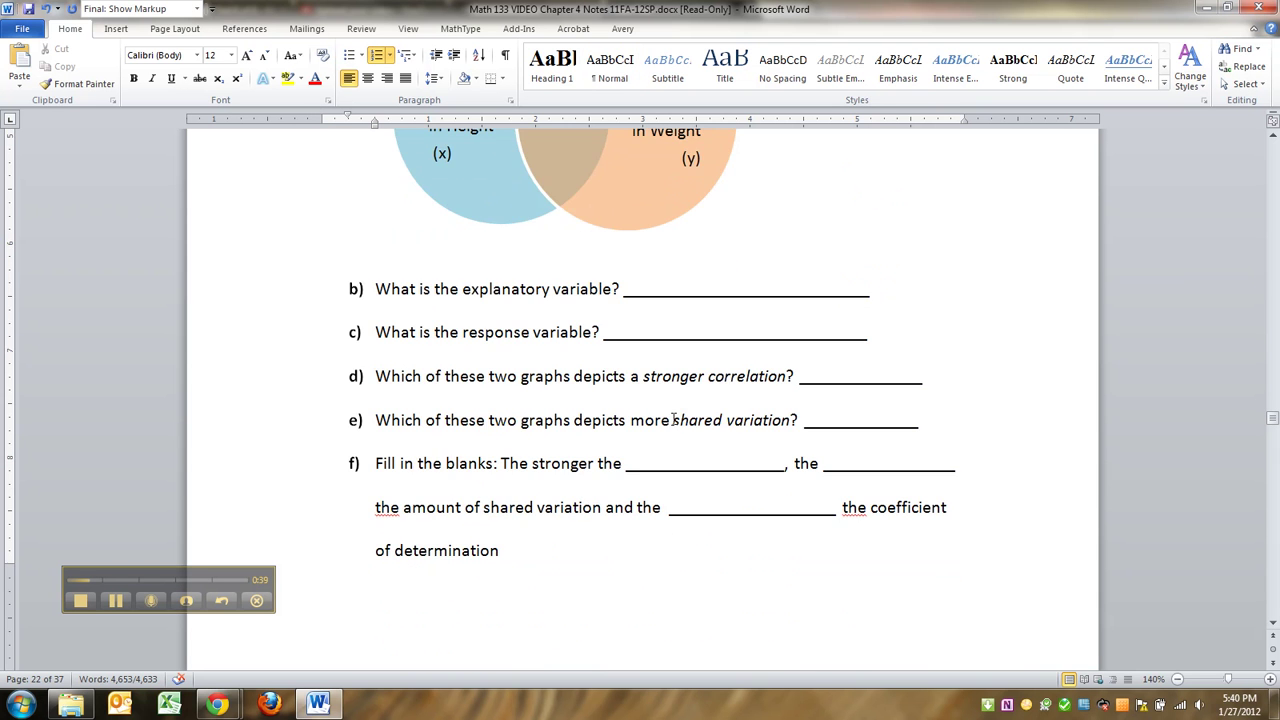
pyautogui.scroll(20, 674, 400)
pyautogui.scroll(6, 667, 378)
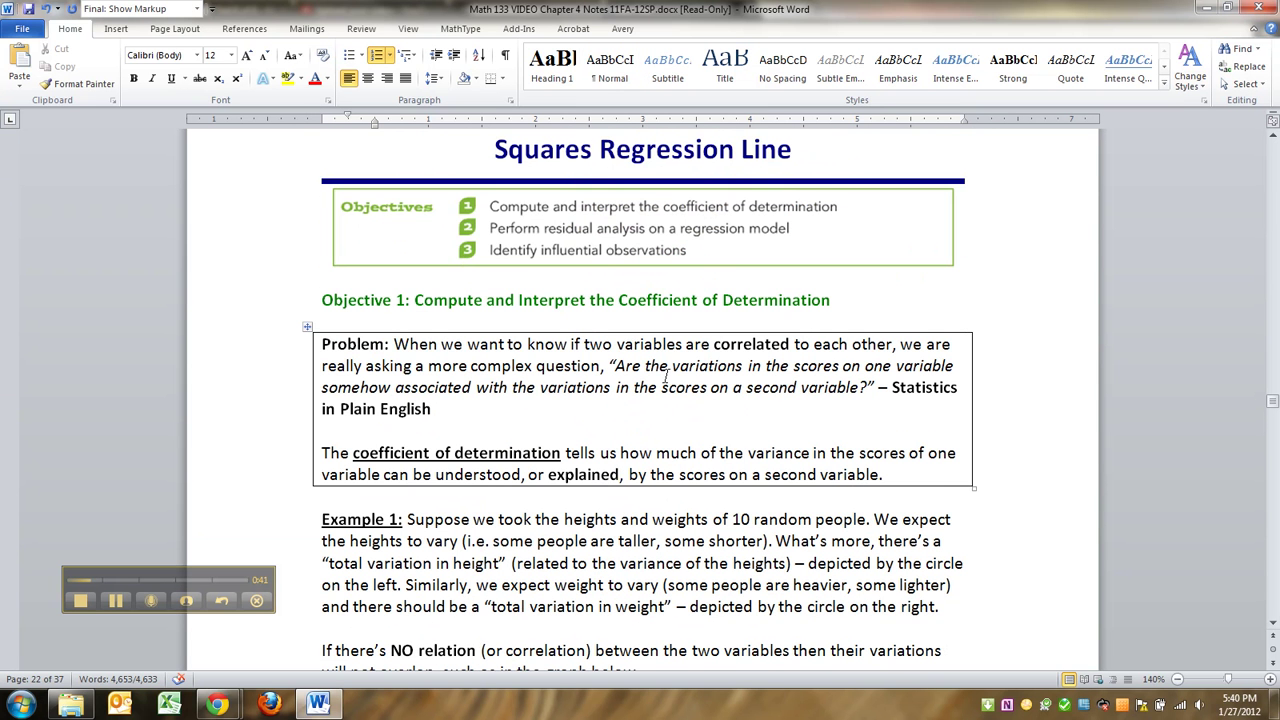
# Build an r² equation after the definition sentence, then remove it from that misplaced spot
pyautogui.click(902, 475)
pyautogui.write('r')
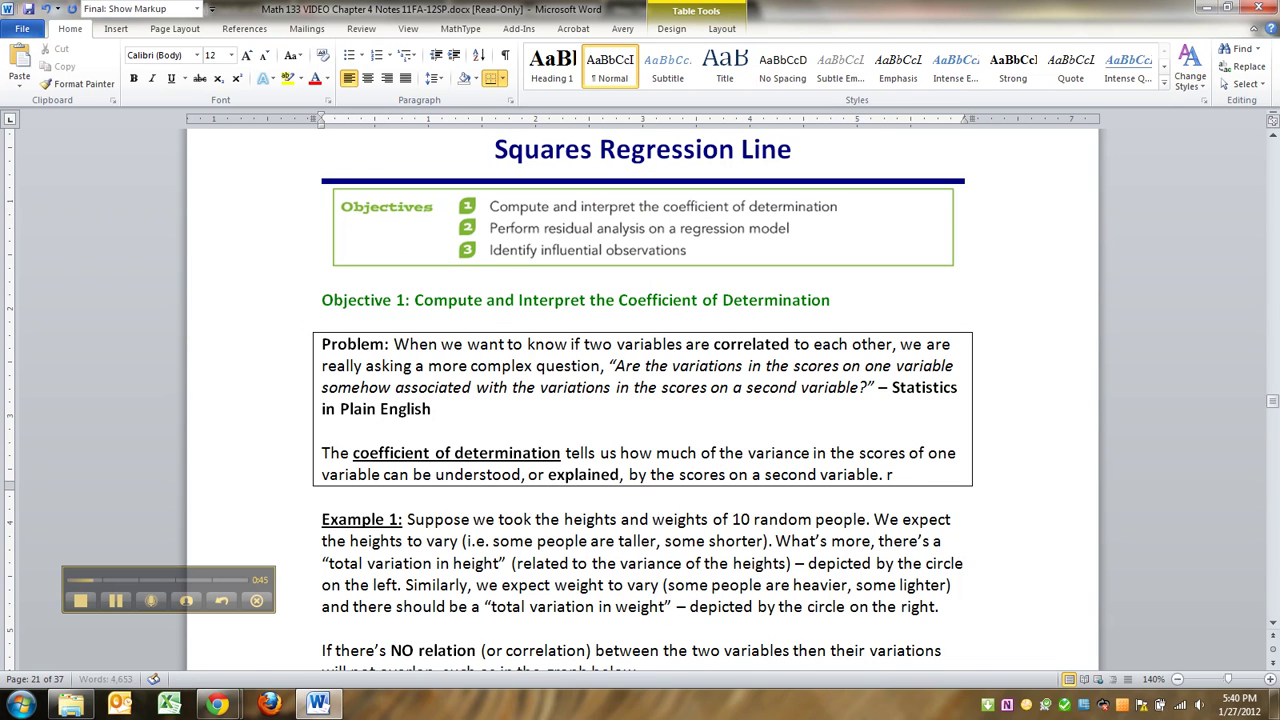
pyautogui.press('BackSpace')
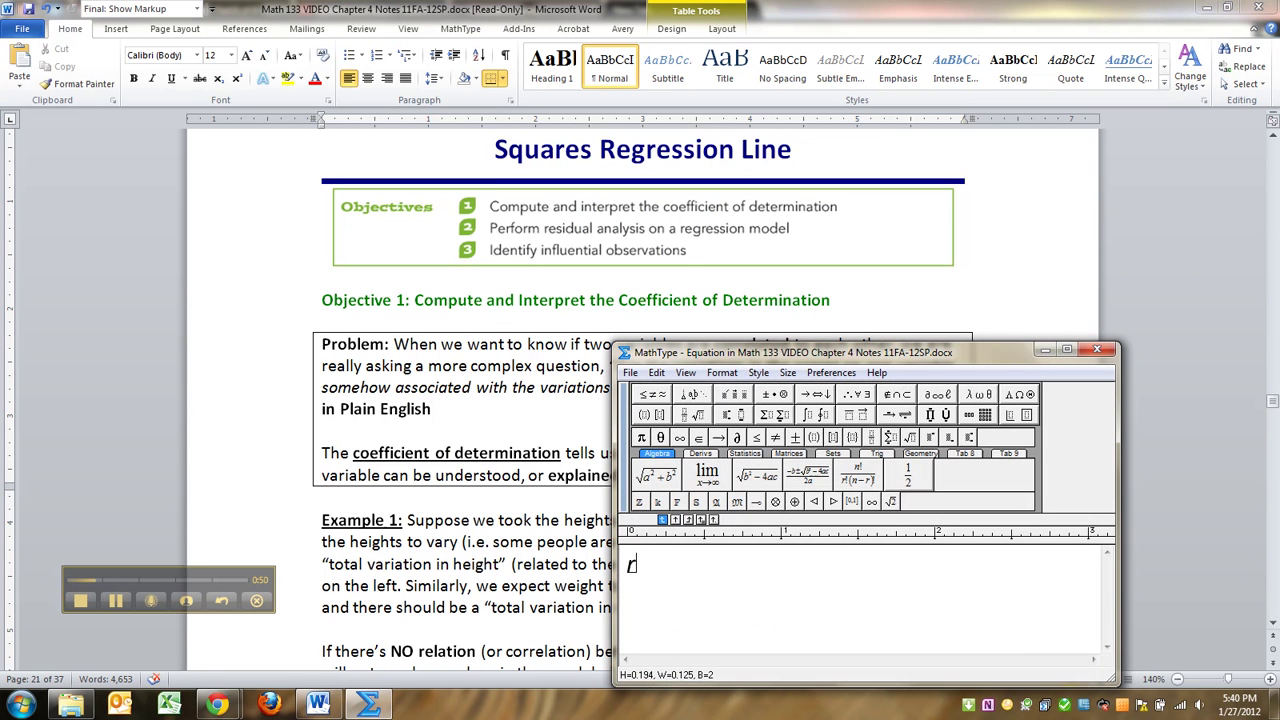
pyautogui.write('r')
pyautogui.hotkey('ctrl', 'h')
pyautogui.write('2')
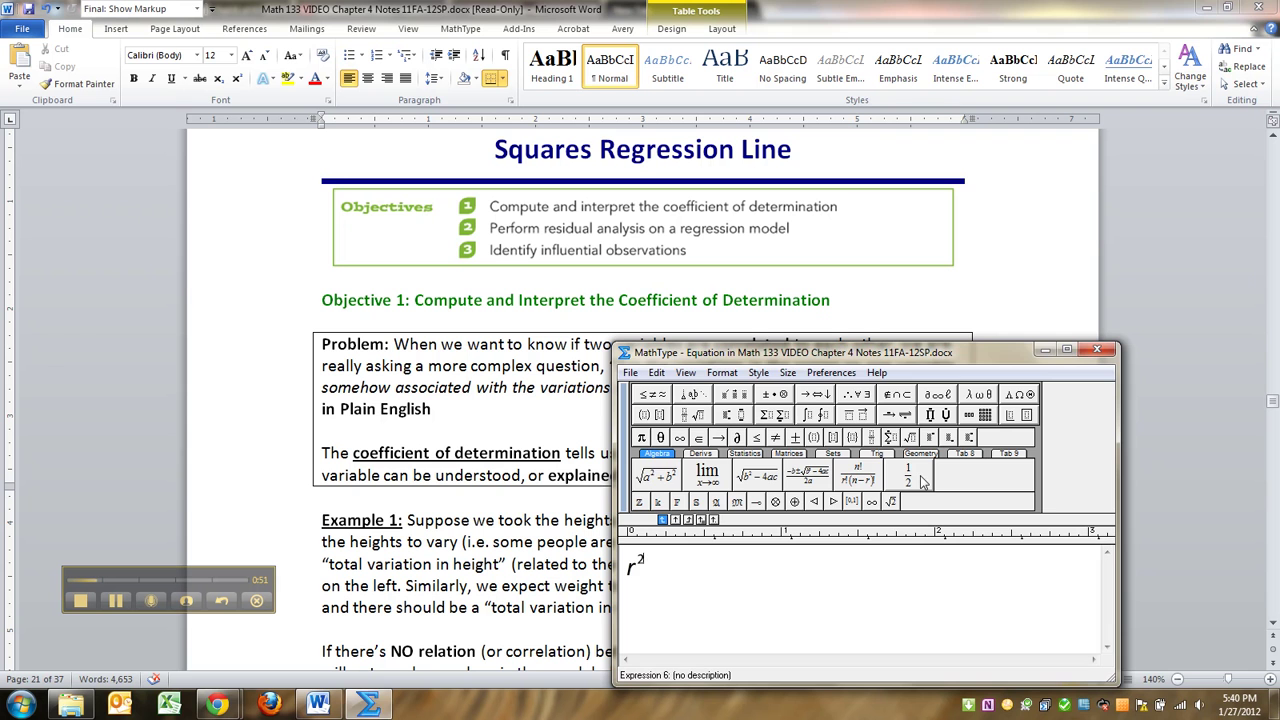
pyautogui.hotkey('ctrl', 'F4')
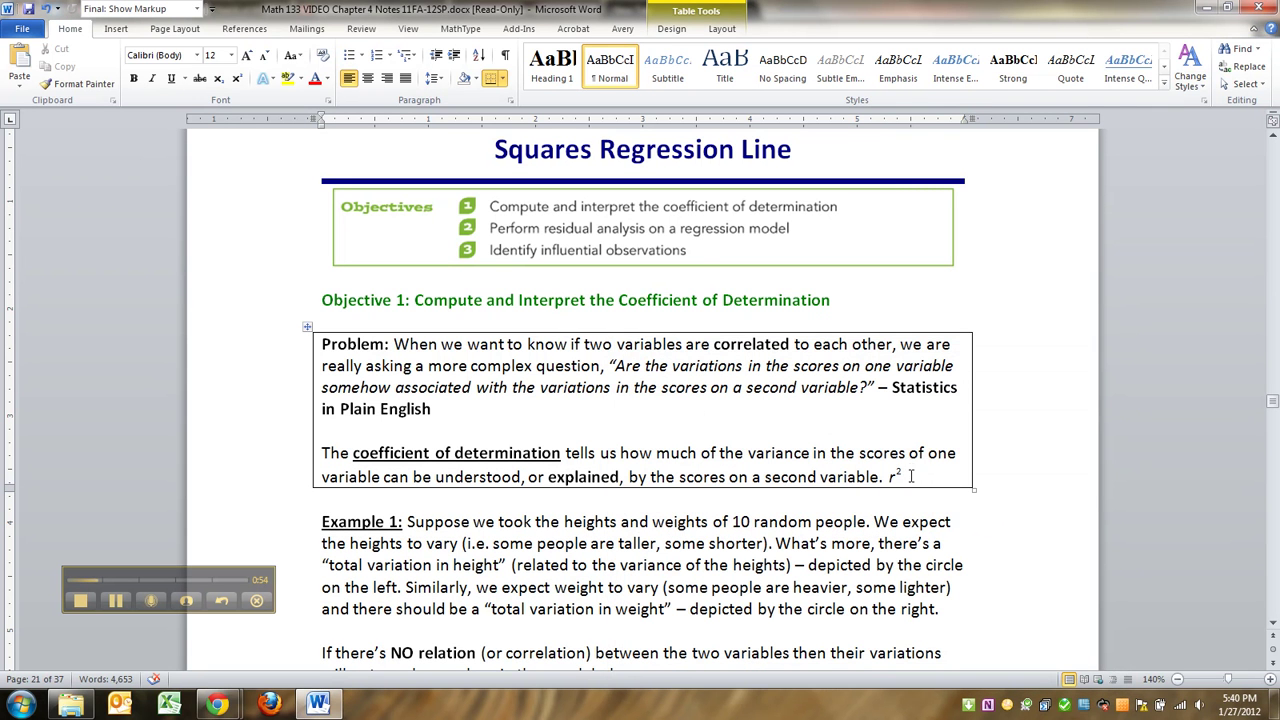
pyautogui.click(895, 476)
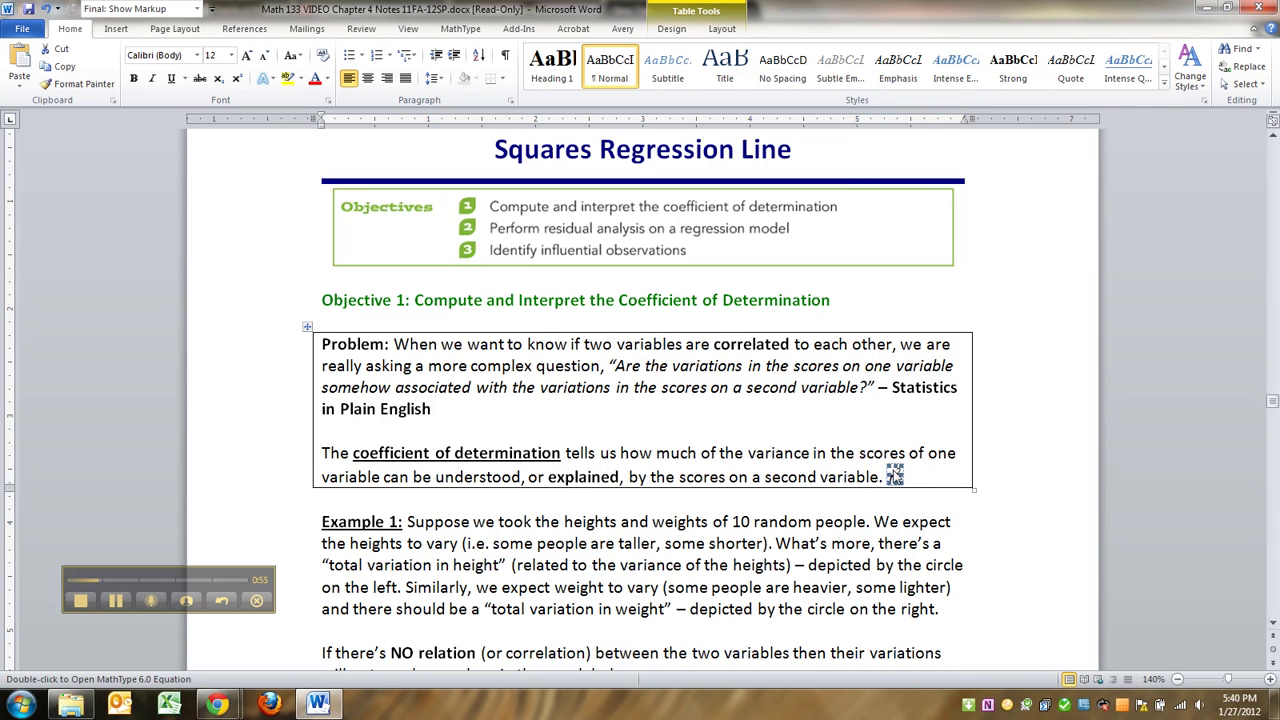
pyautogui.press('Delete')
# Insert '(r²)' with the r² equation right after 'coefficient of determination'
pyautogui.click(566, 452)
pyautogui.write('(')
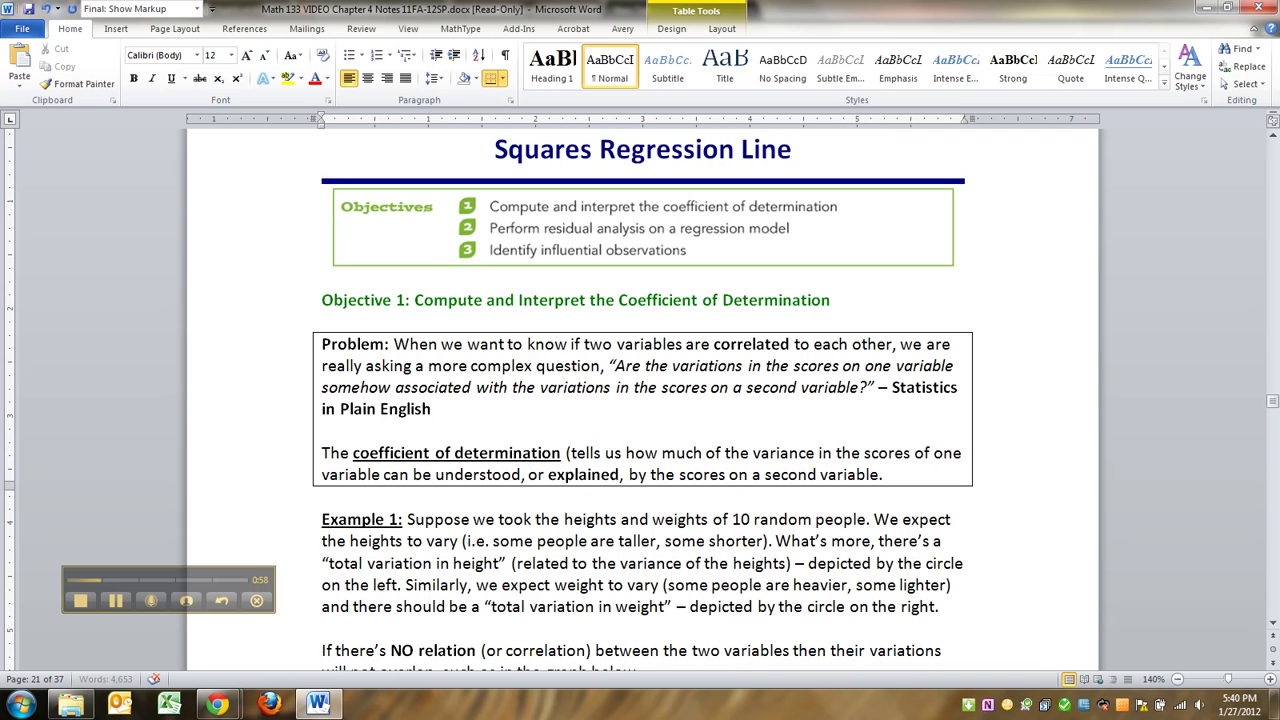
pyautogui.hotkey('ctrl', 'v')
pyautogui.write(')')
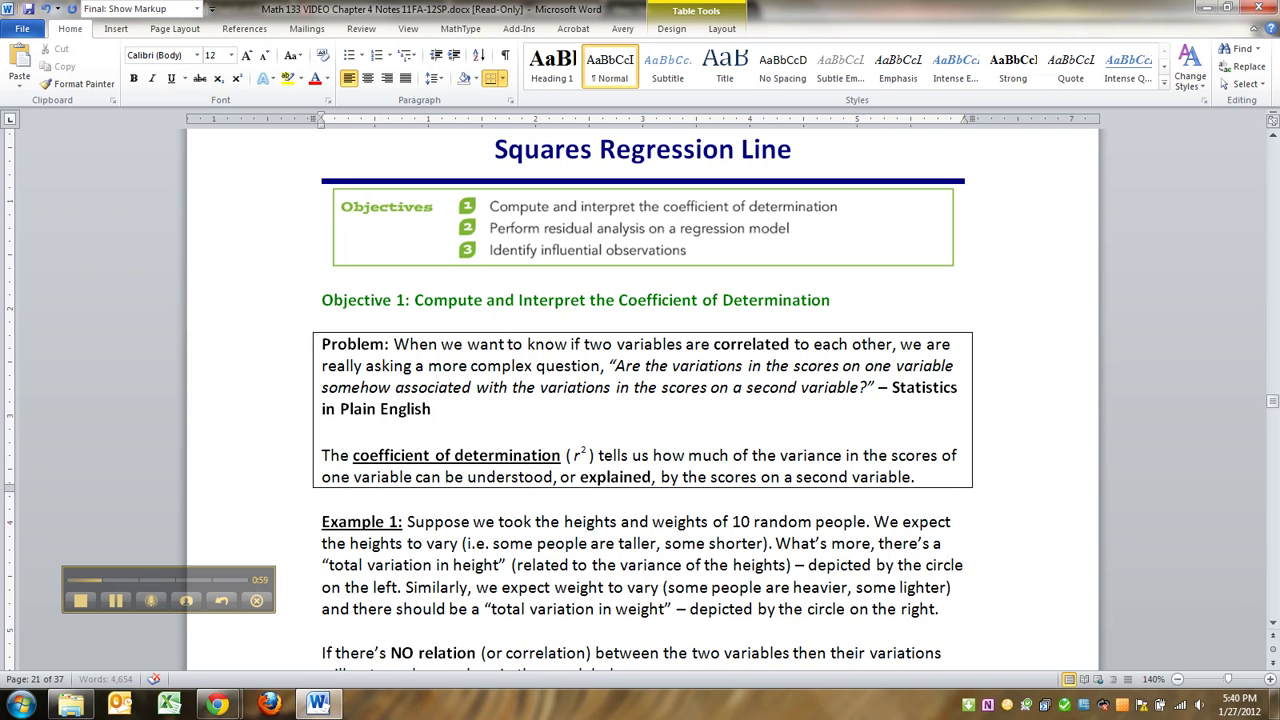
pyautogui.scroll(-15, 388, 344)
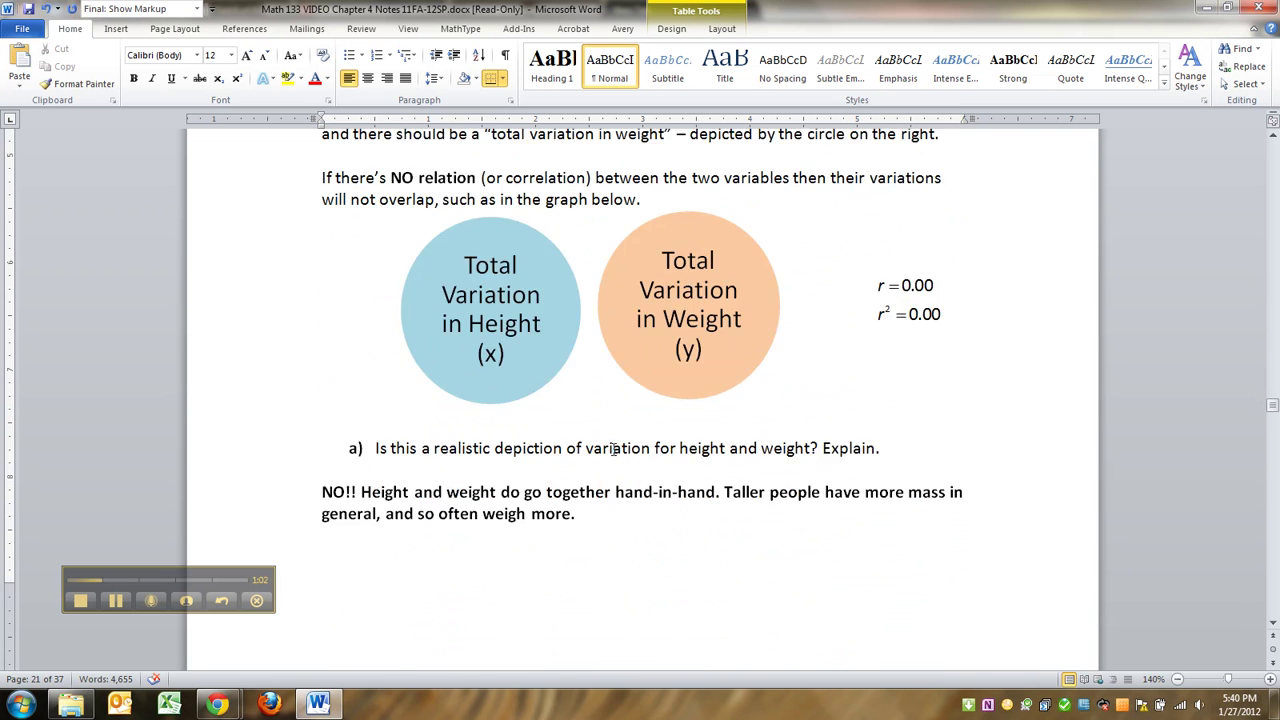
# Scroll below Graph 2 and select the blank answer line of question b)
pyautogui.scroll(-8, 612, 452)
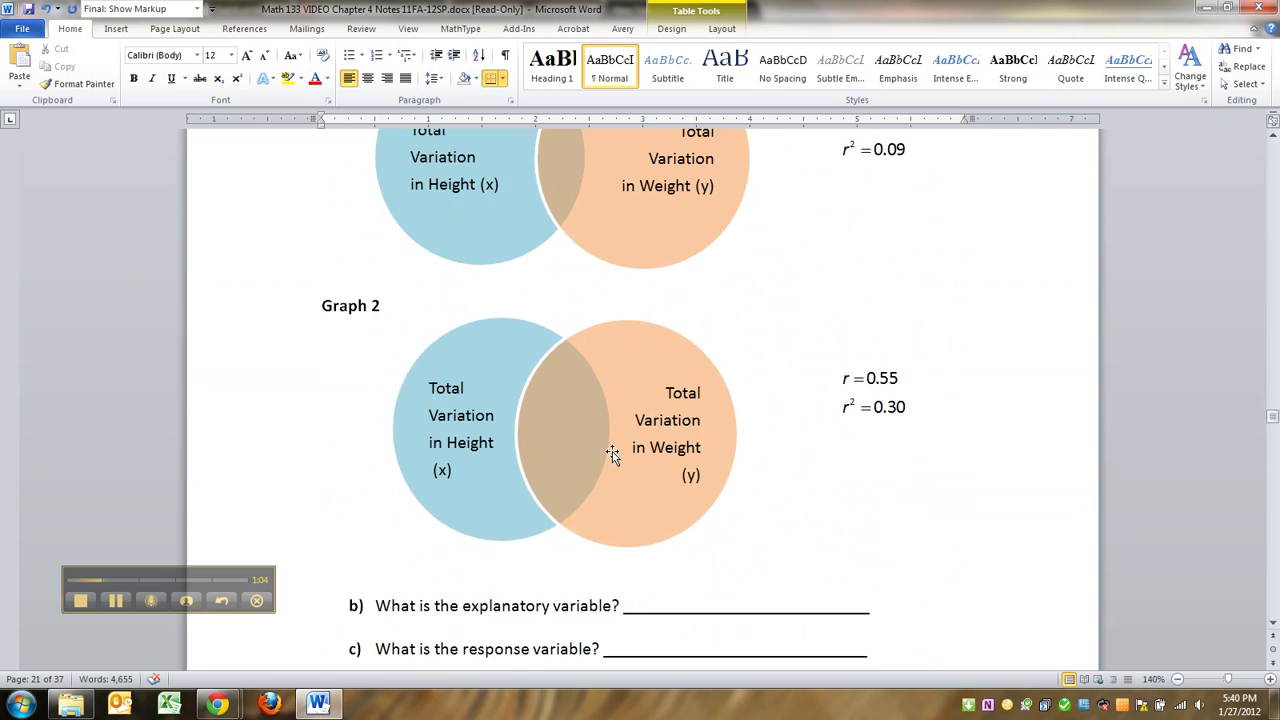
pyautogui.scroll(2, 591, 418)
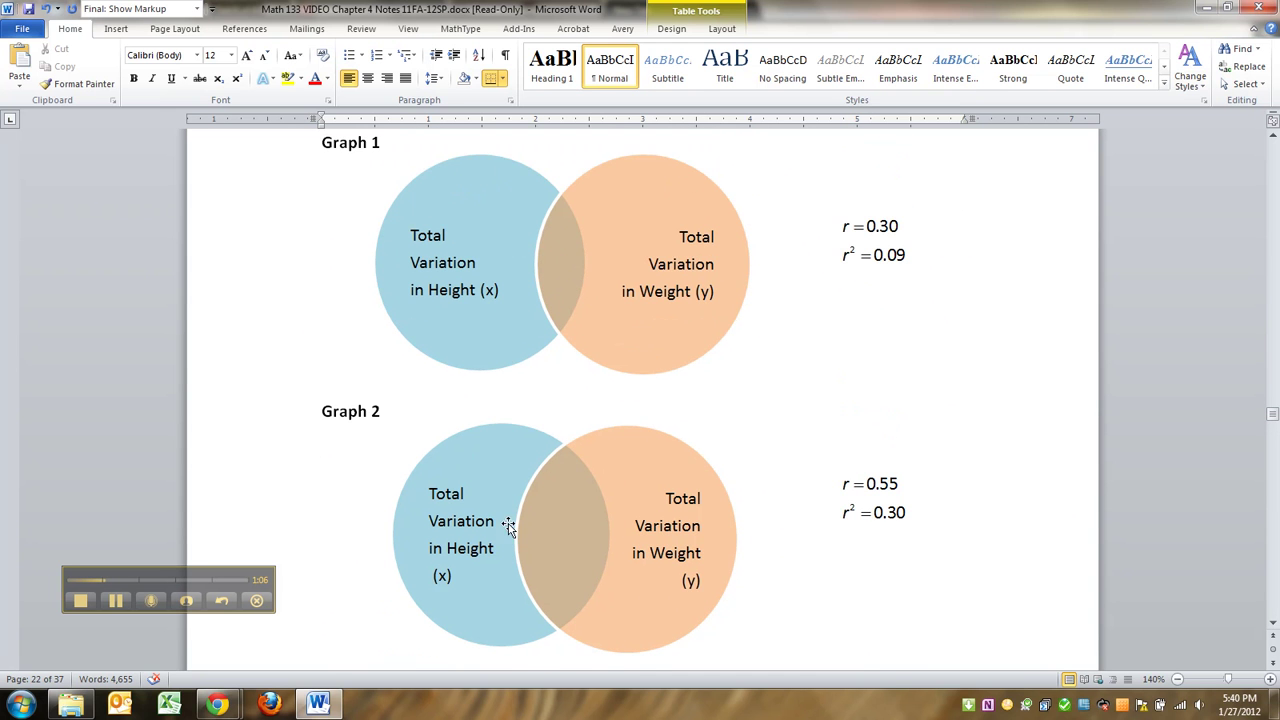
pyautogui.scroll(-1, 543, 530)
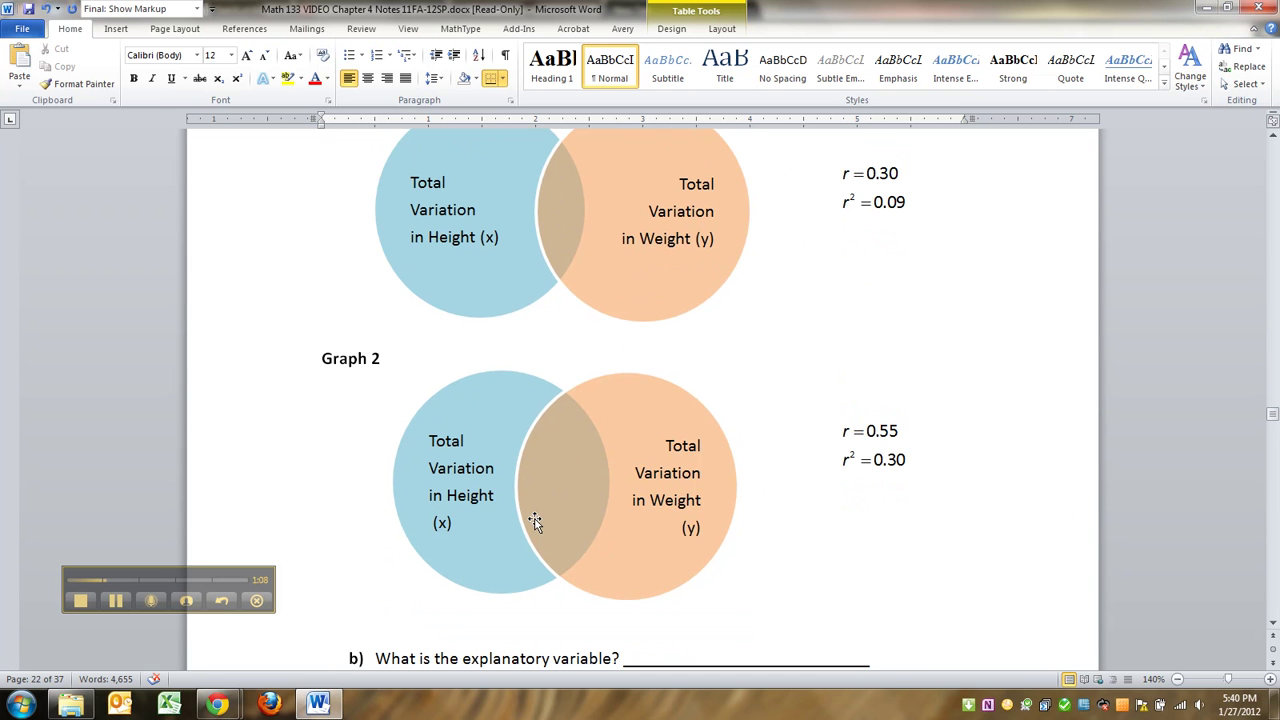
pyautogui.scroll(-3, 553, 518)
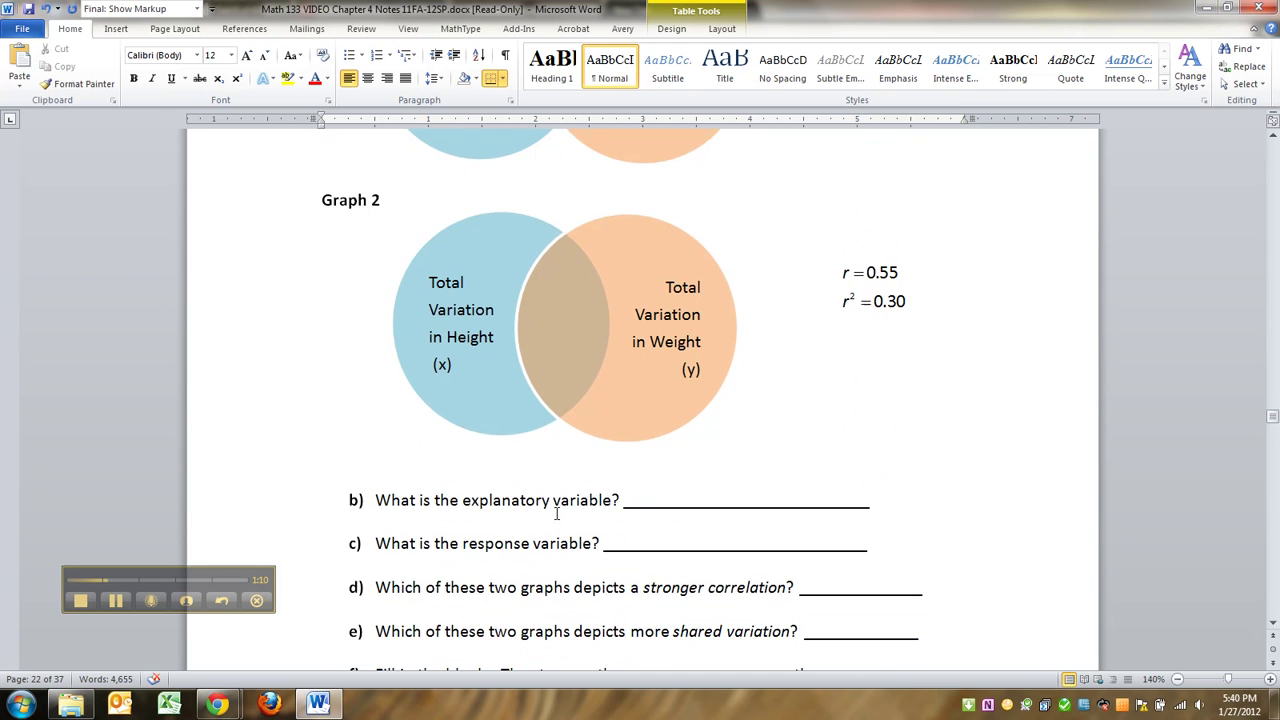
pyautogui.click(487, 473)
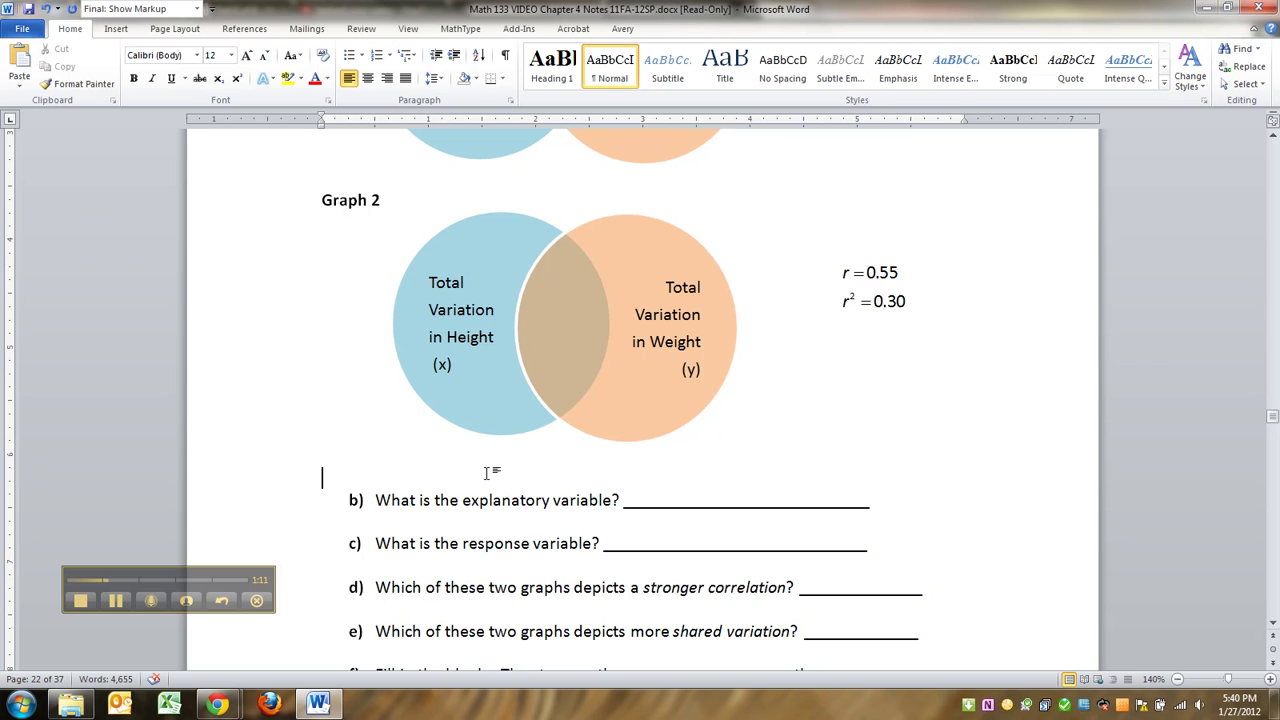
pyautogui.doubleClick(722, 505)
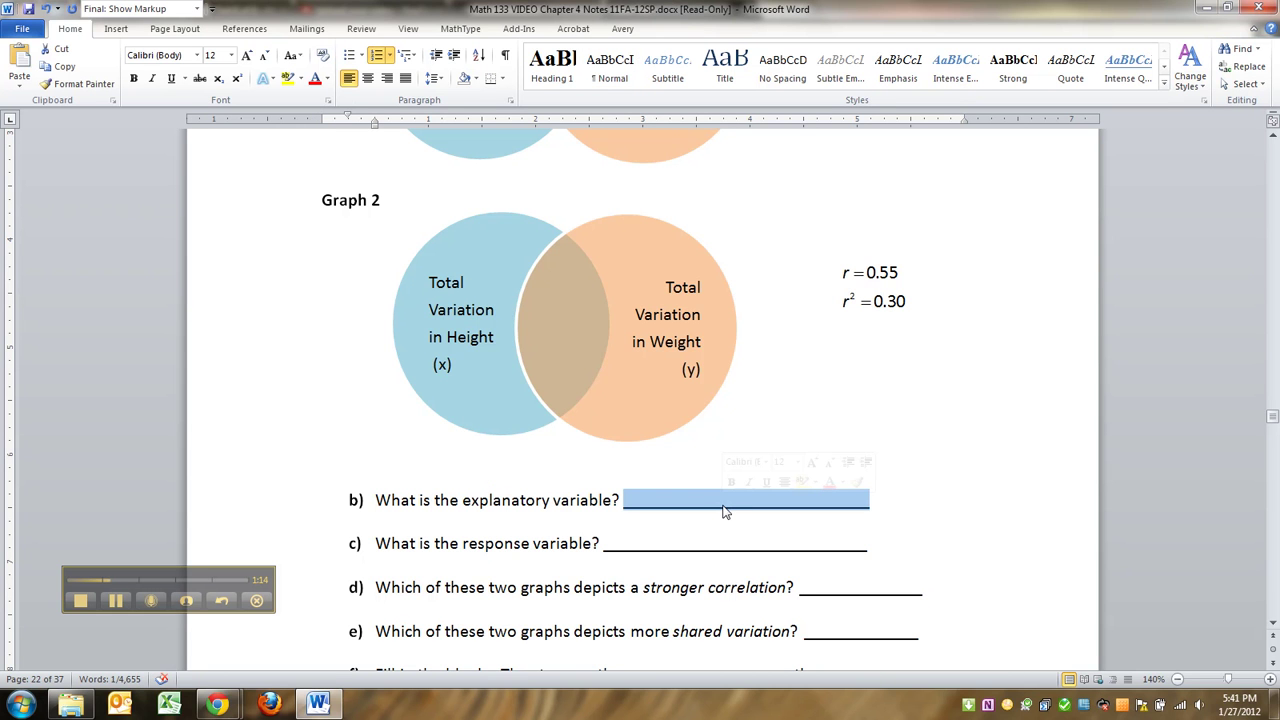
# Answer question b) with 'height' and question c) with 'weight'
pyautogui.write('height')
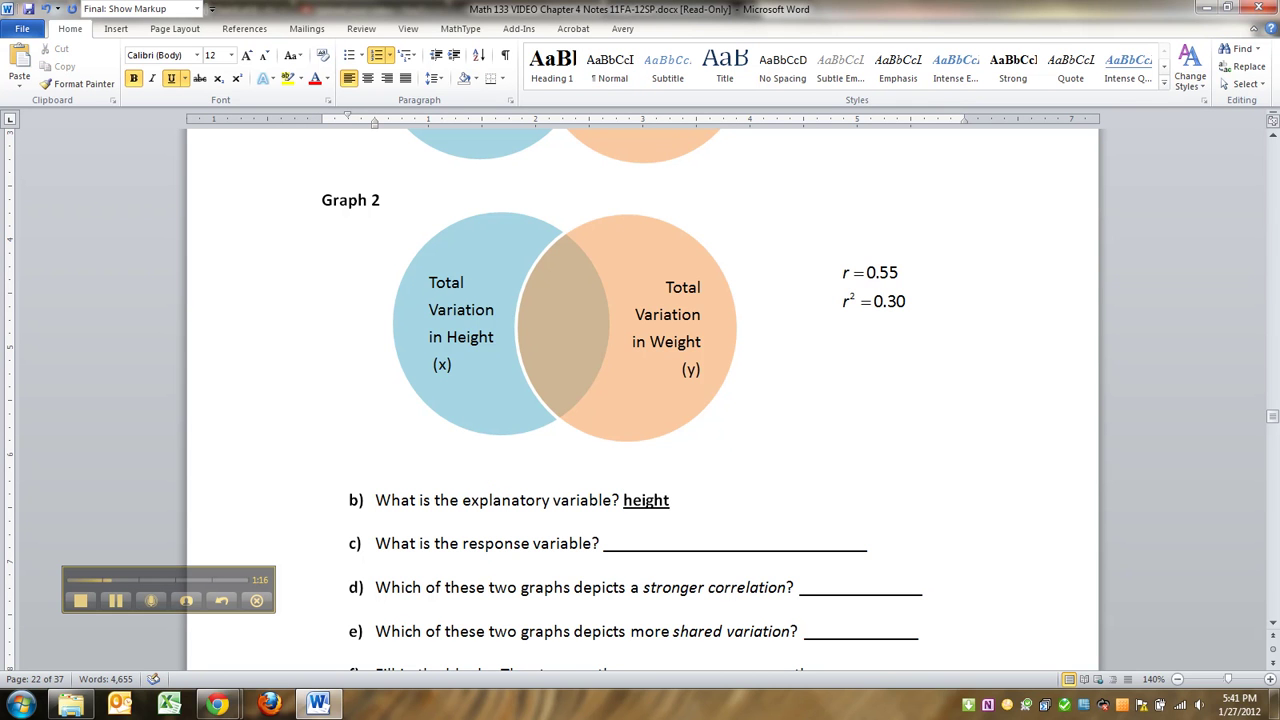
pyautogui.doubleClick(701, 549)
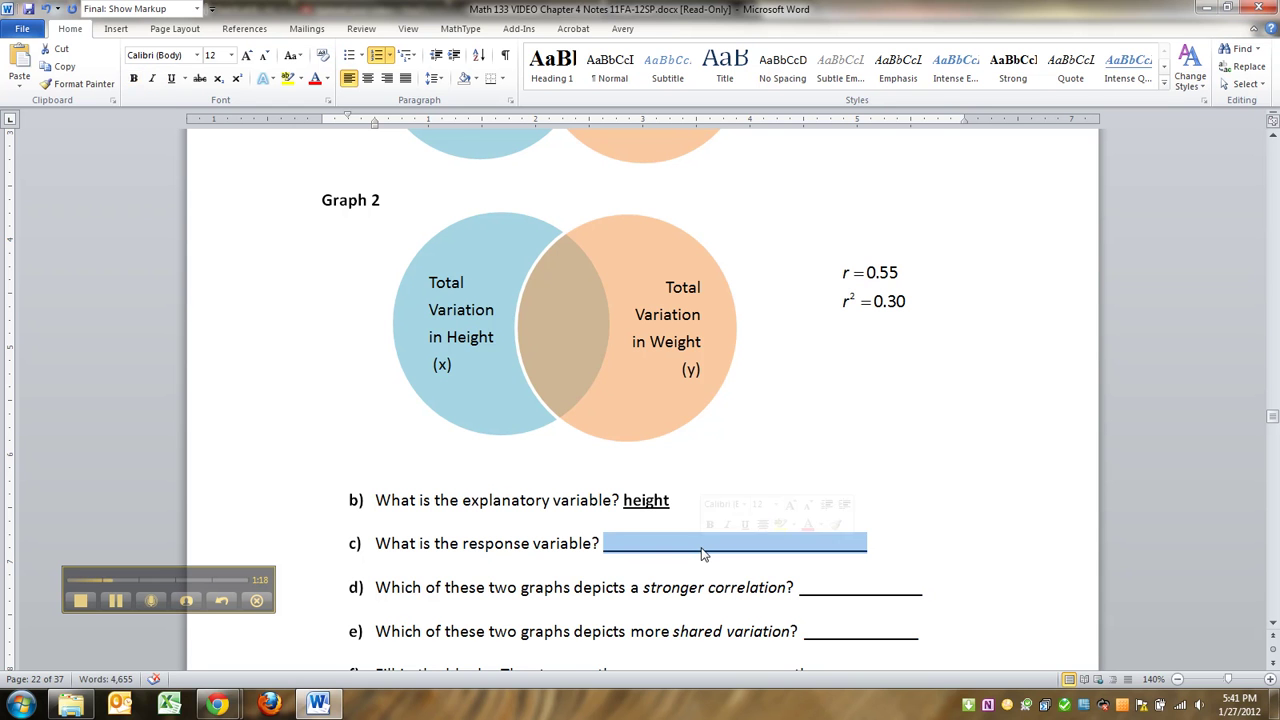
pyautogui.write('weight')
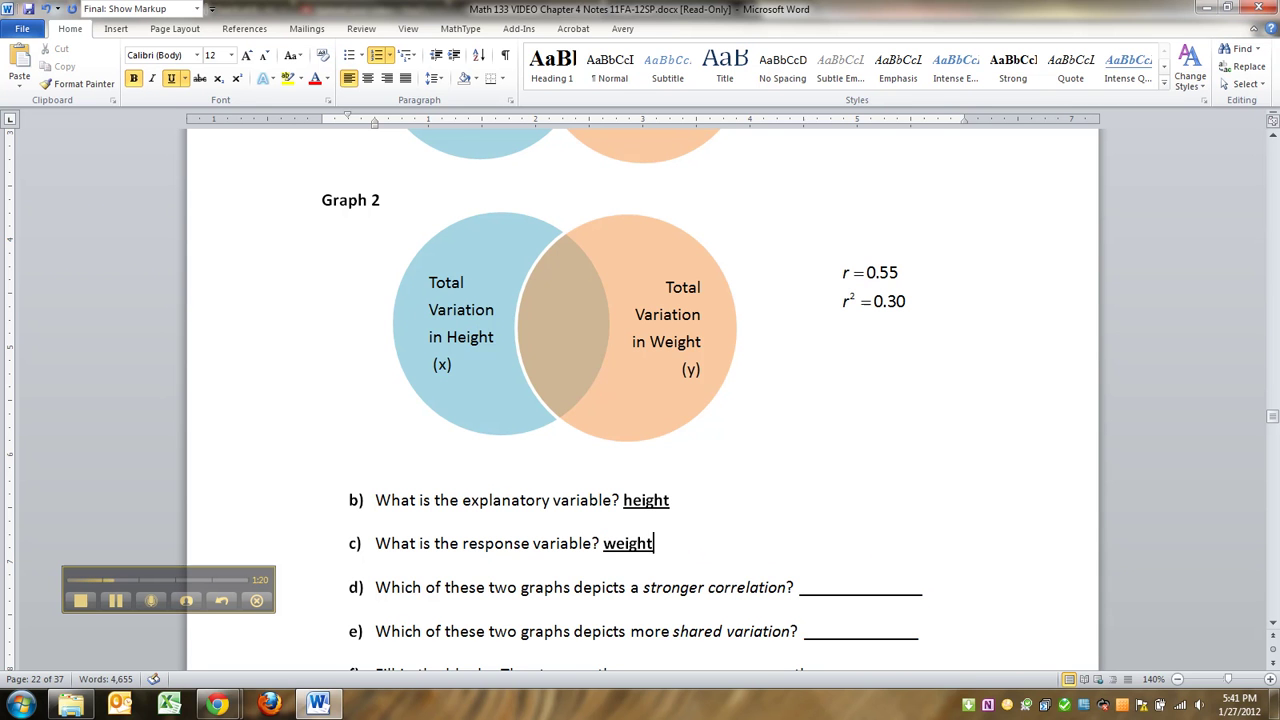
# Answer question d) with a bold, underlined 2 in Calibri
pyautogui.doubleClick(854, 577)
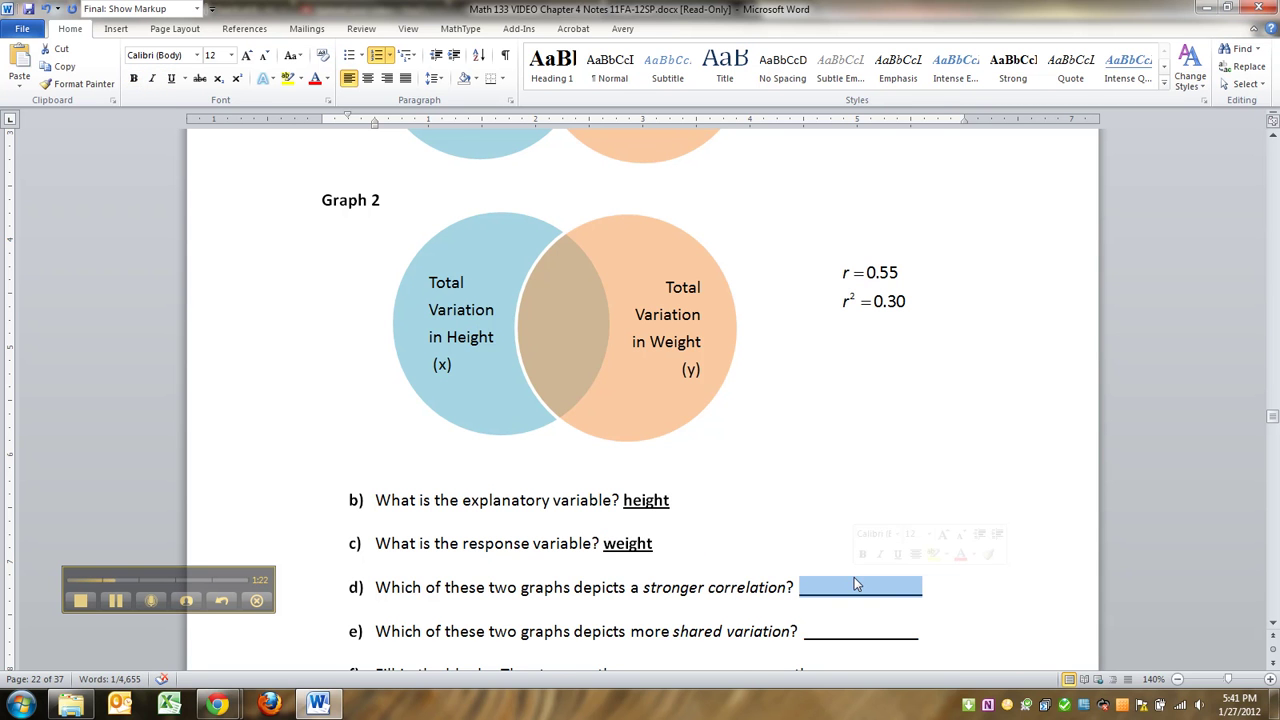
pyautogui.scroll(5, 673, 337)
pyautogui.scroll(-5, 662, 333)
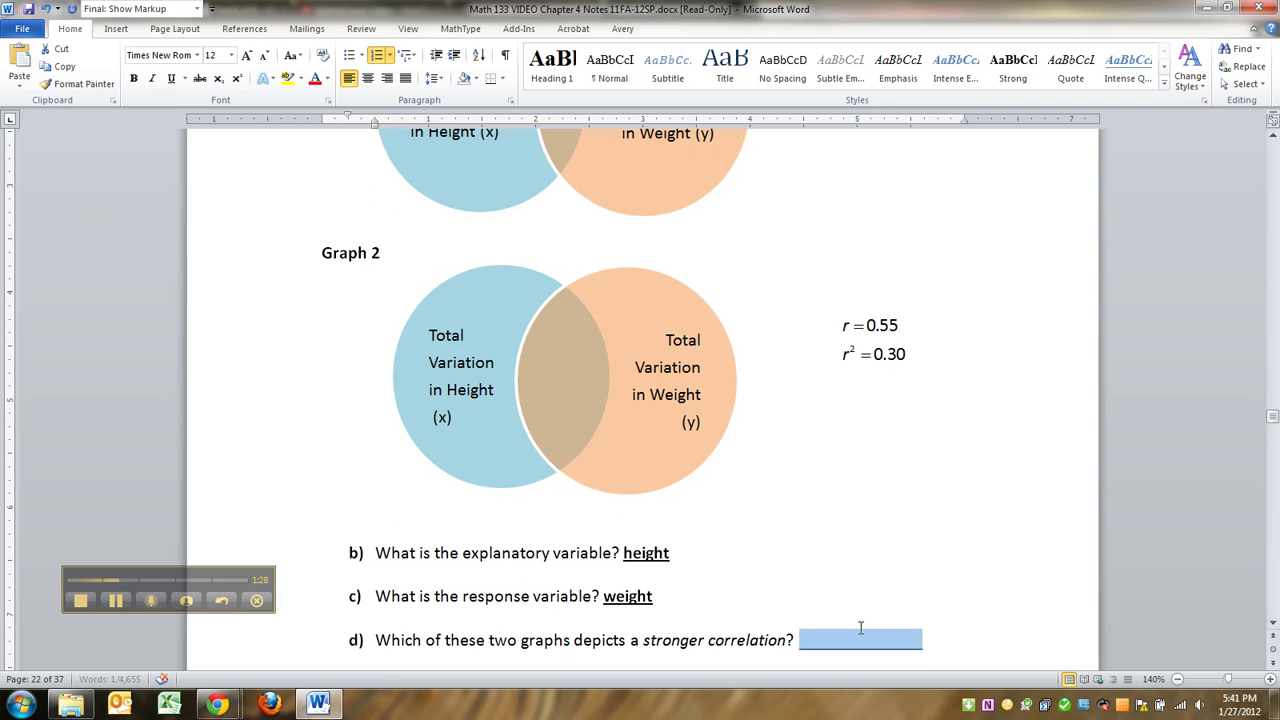
pyautogui.press('Delete')
pyautogui.hotkey('ctrl', 'b')
pyautogui.hotkey('ctrl', 'u')
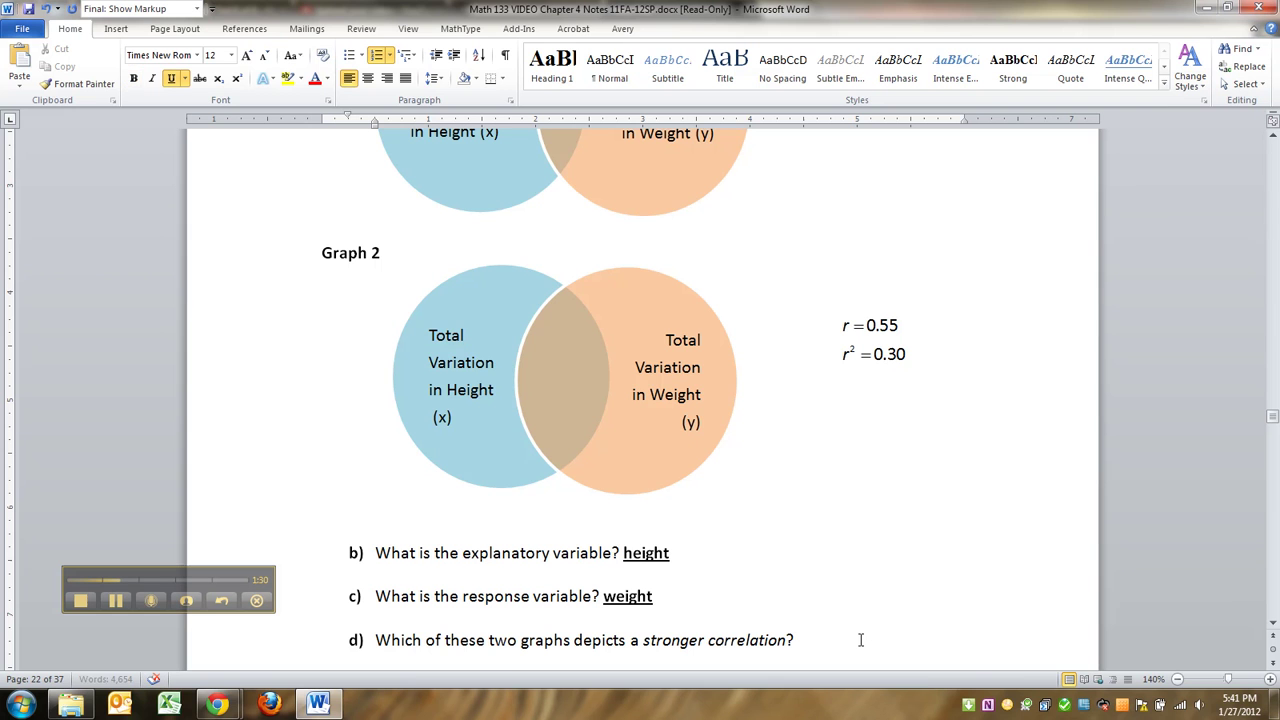
pyautogui.write('2')
pyautogui.hotkey('shift', 'Left')
pyautogui.hotkey('ctrl', 'b')
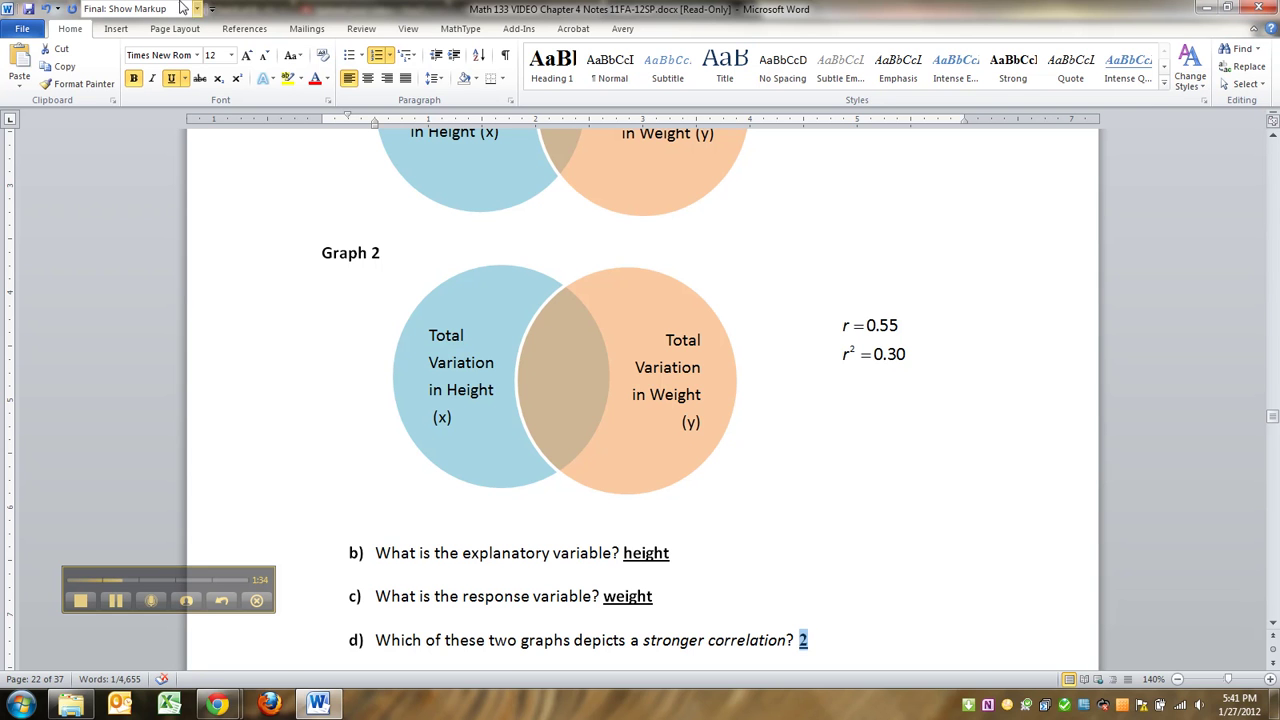
pyautogui.click(160, 55)
pyautogui.write('Cam')
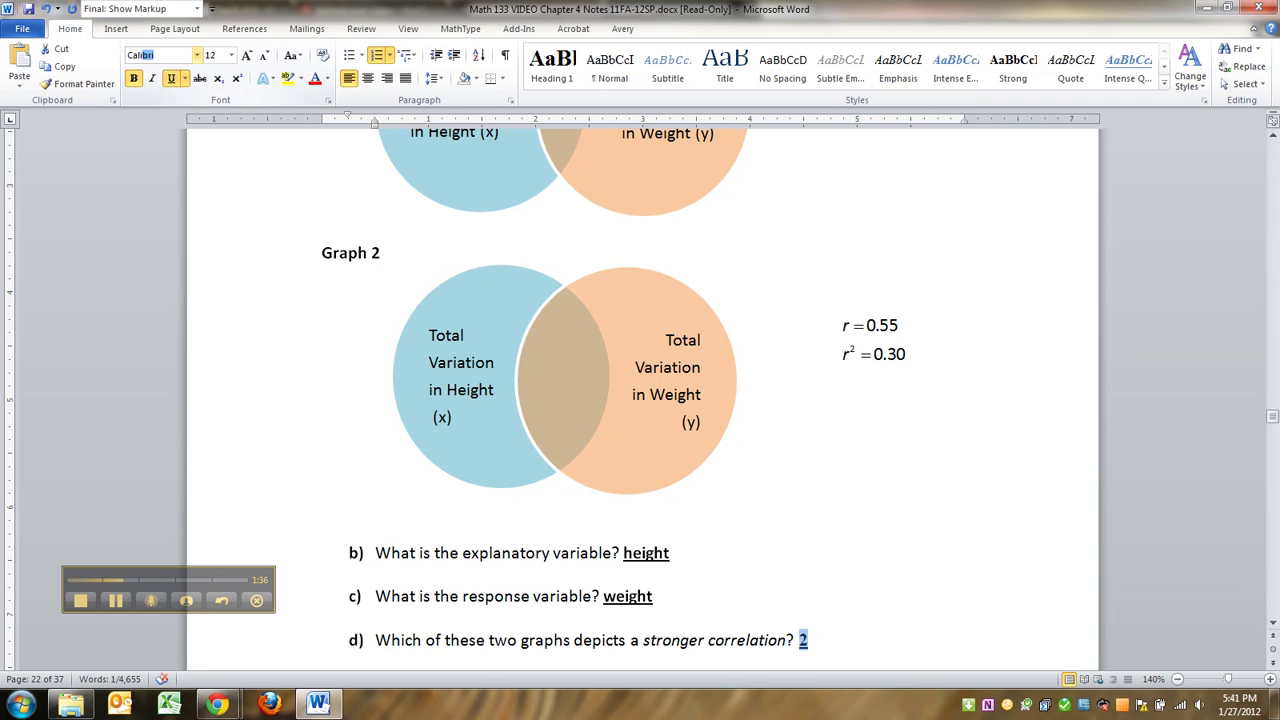
pyautogui.press('Return')
pyautogui.click(944, 355)
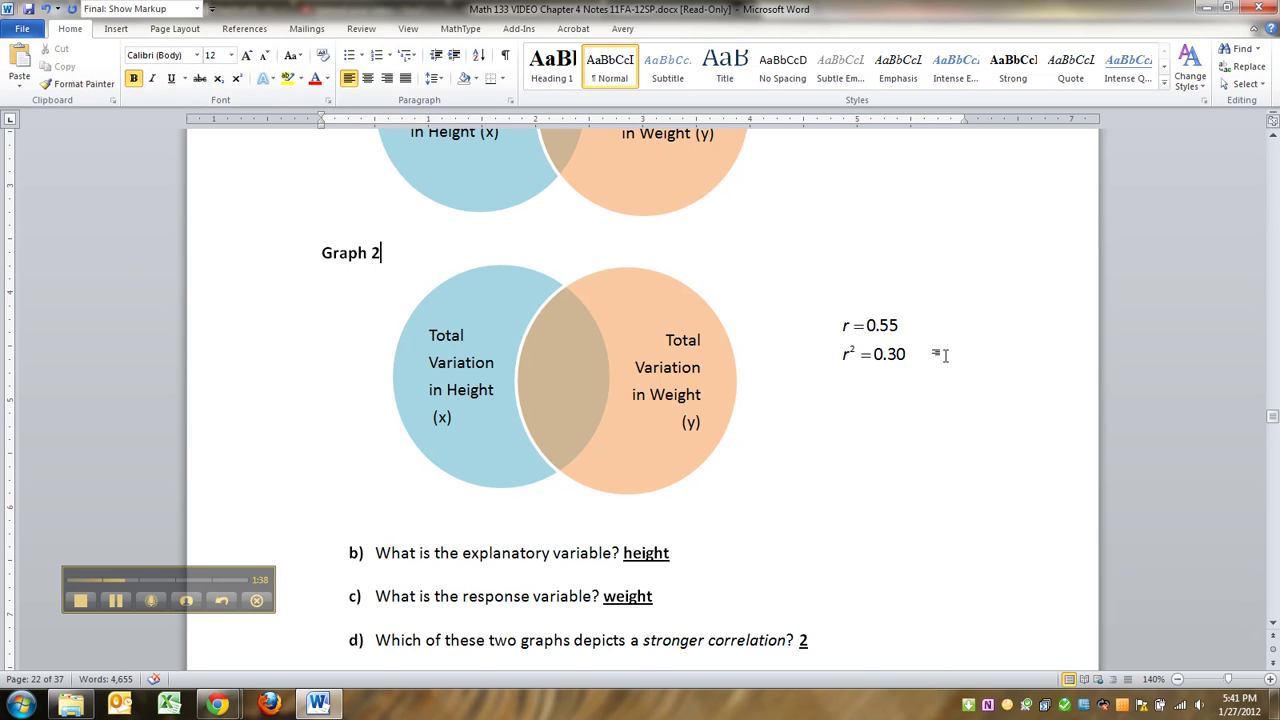
pyautogui.scroll(-1, 900, 350)
# Review the Graph 1 Venn diagram and Graph 2 r and r² equation above question e)
pyautogui.scroll(3, 860, 370)
pyautogui.press('Up')
pyautogui.press('Up')
pyautogui.press('Up')
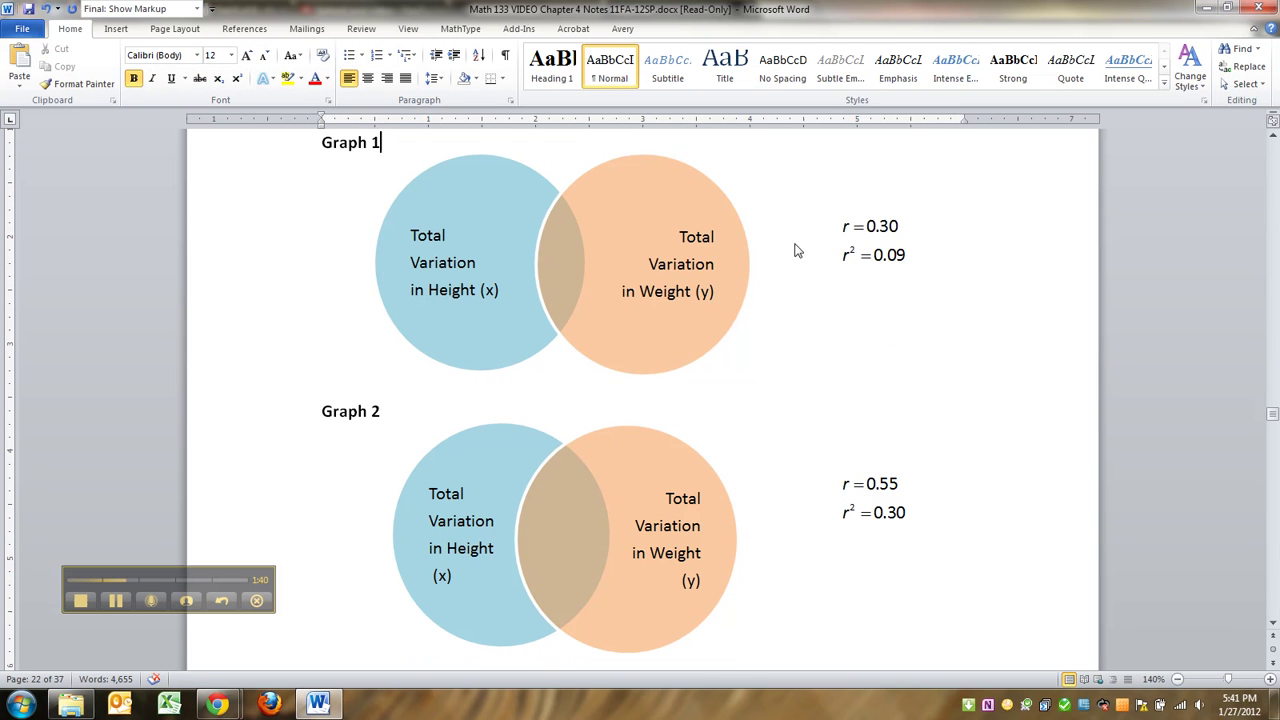
pyautogui.click(652, 252)
pyautogui.click(874, 512)
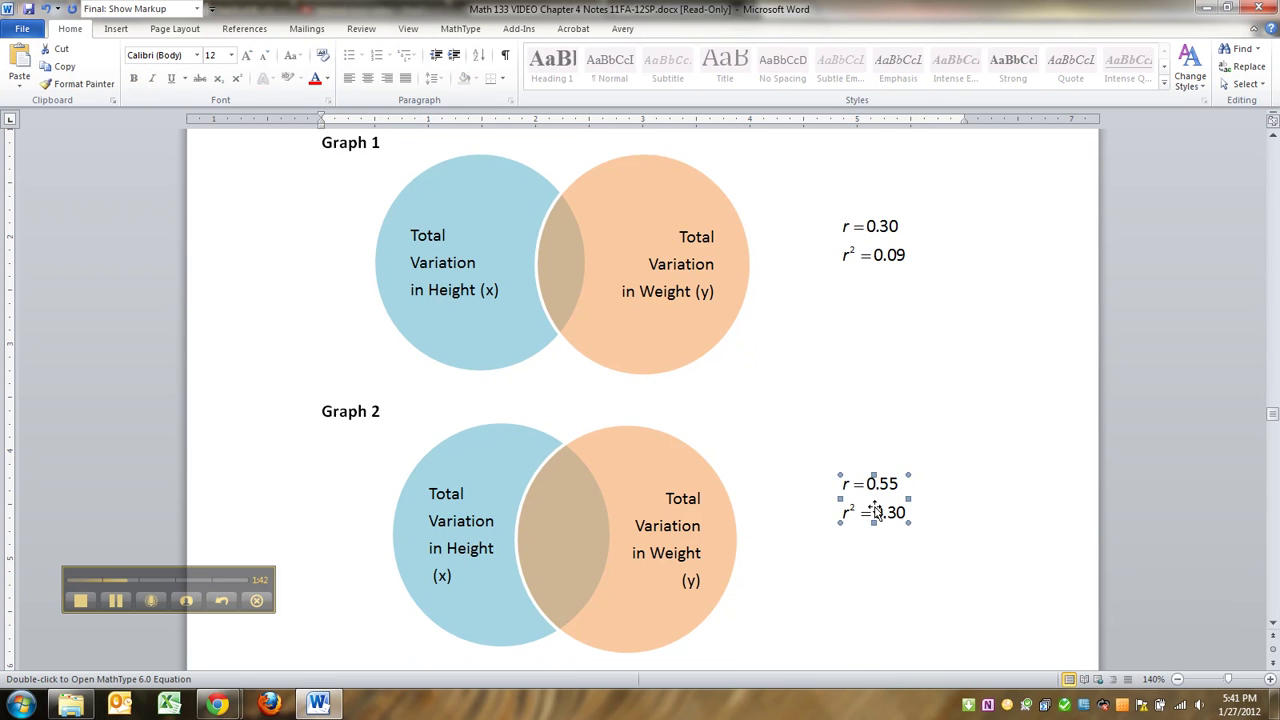
pyautogui.scroll(-3, 874, 512)
pyautogui.scroll(-6, 876, 398)
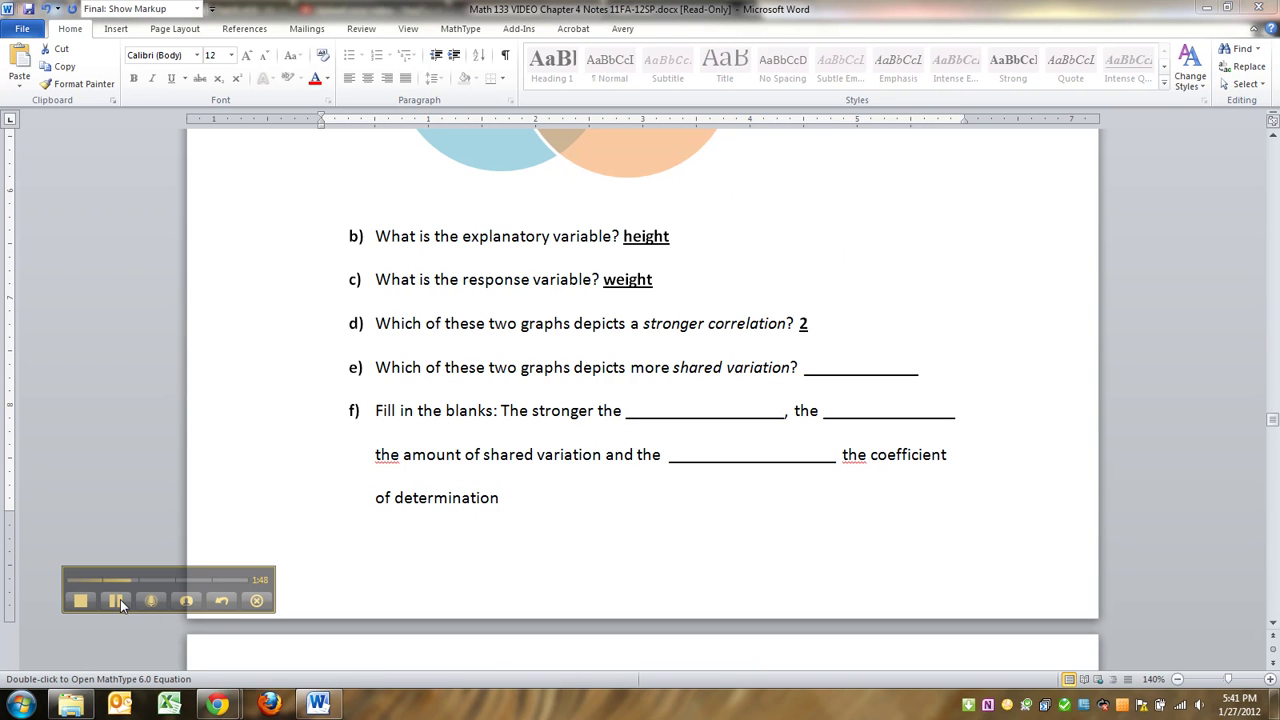
pyautogui.click(862, 411)
pyautogui.scroll(2, 859, 415)
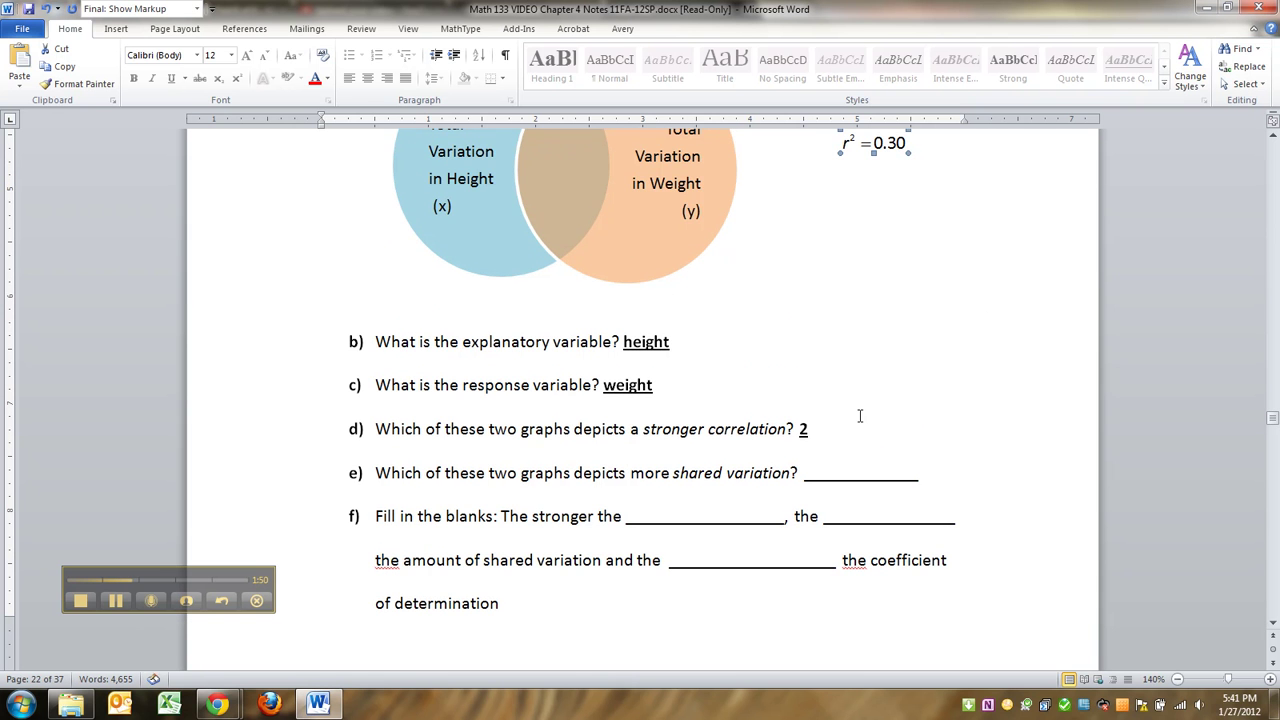
pyautogui.scroll(5, 832, 469)
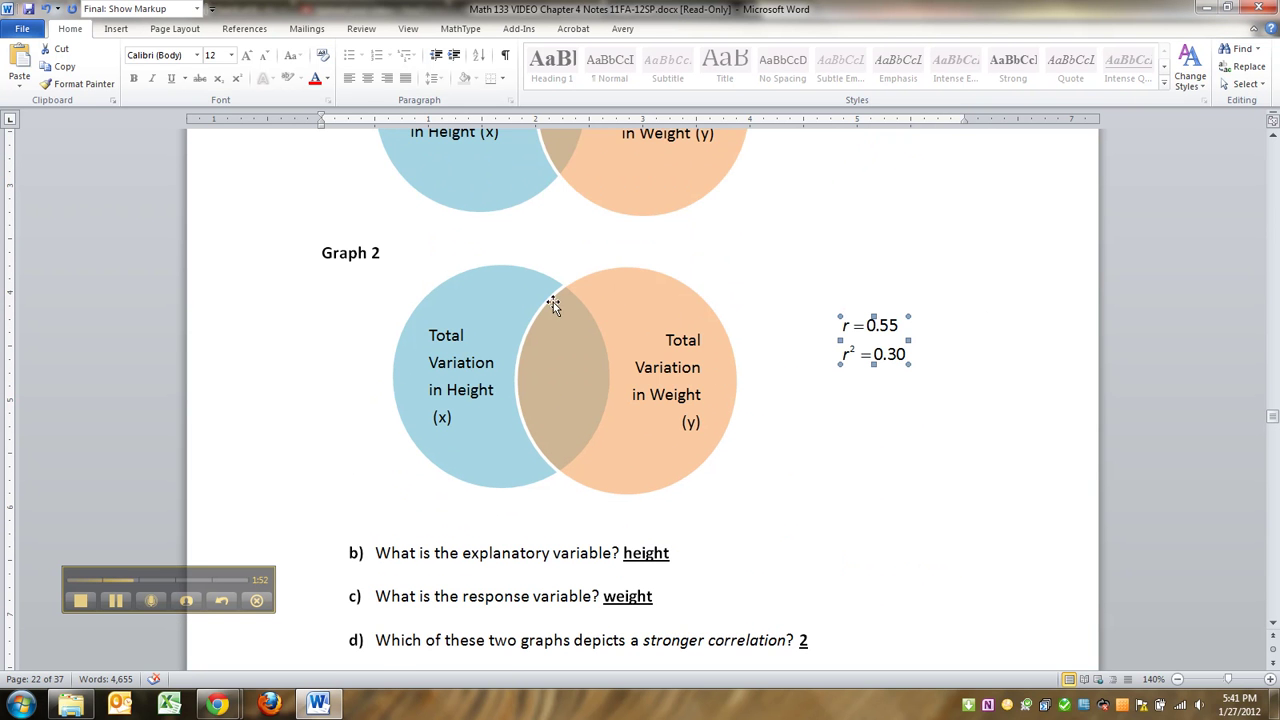
pyautogui.scroll(-4, 756, 435)
# Enter a bold, underlined 2 as the answer to question e)
pyautogui.doubleClick(869, 519)
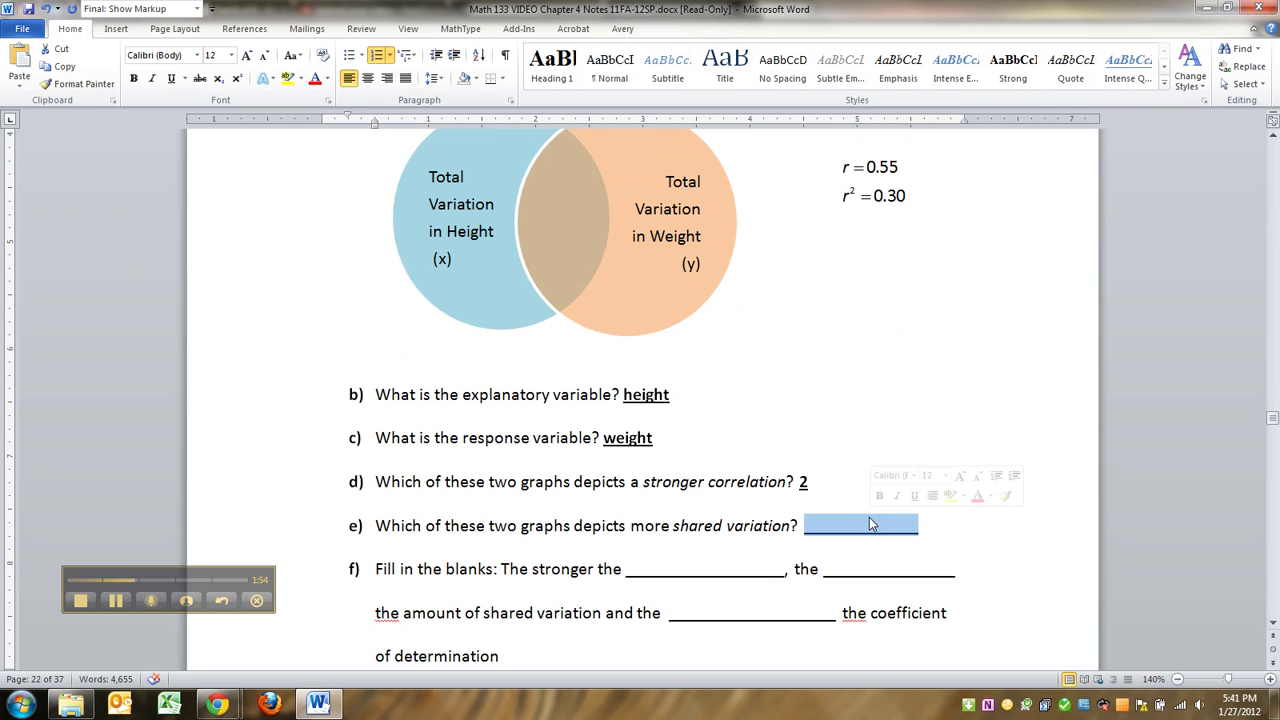
pyautogui.hotkey('ctrl', 'b')
pyautogui.hotkey('ctrl', 'u')
pyautogui.write('2')
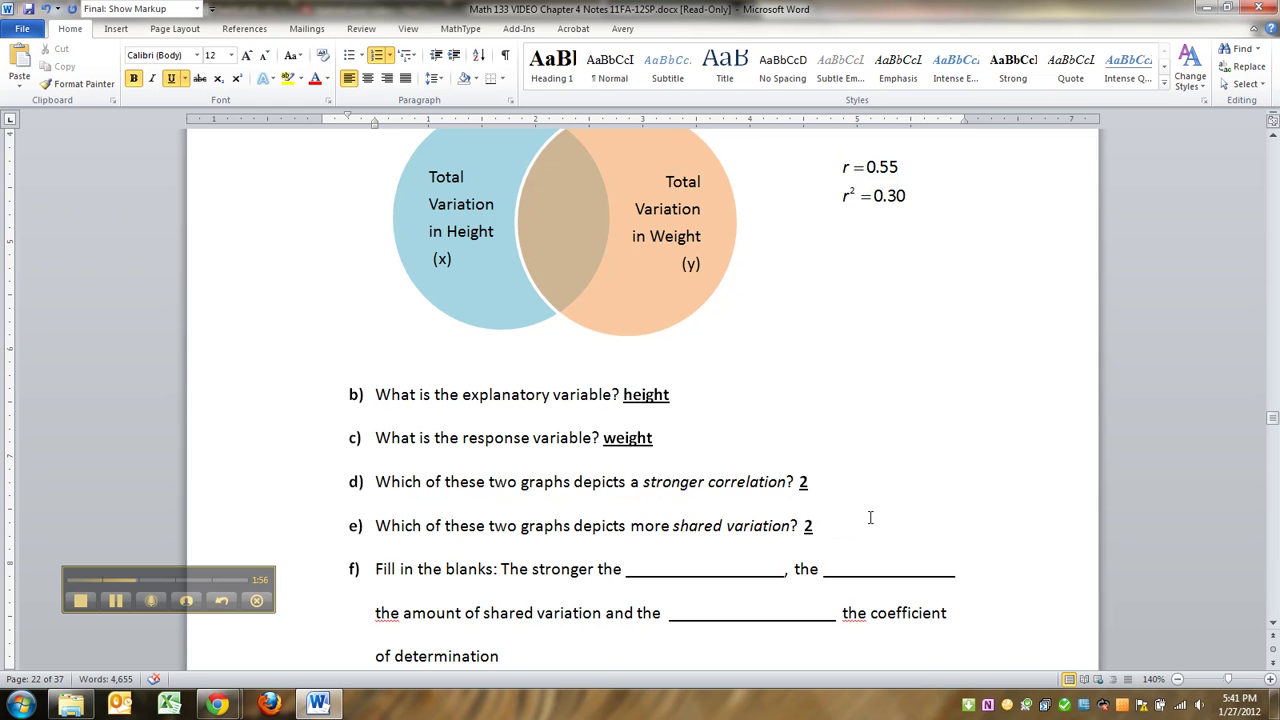
pyautogui.scroll(-2, 723, 537)
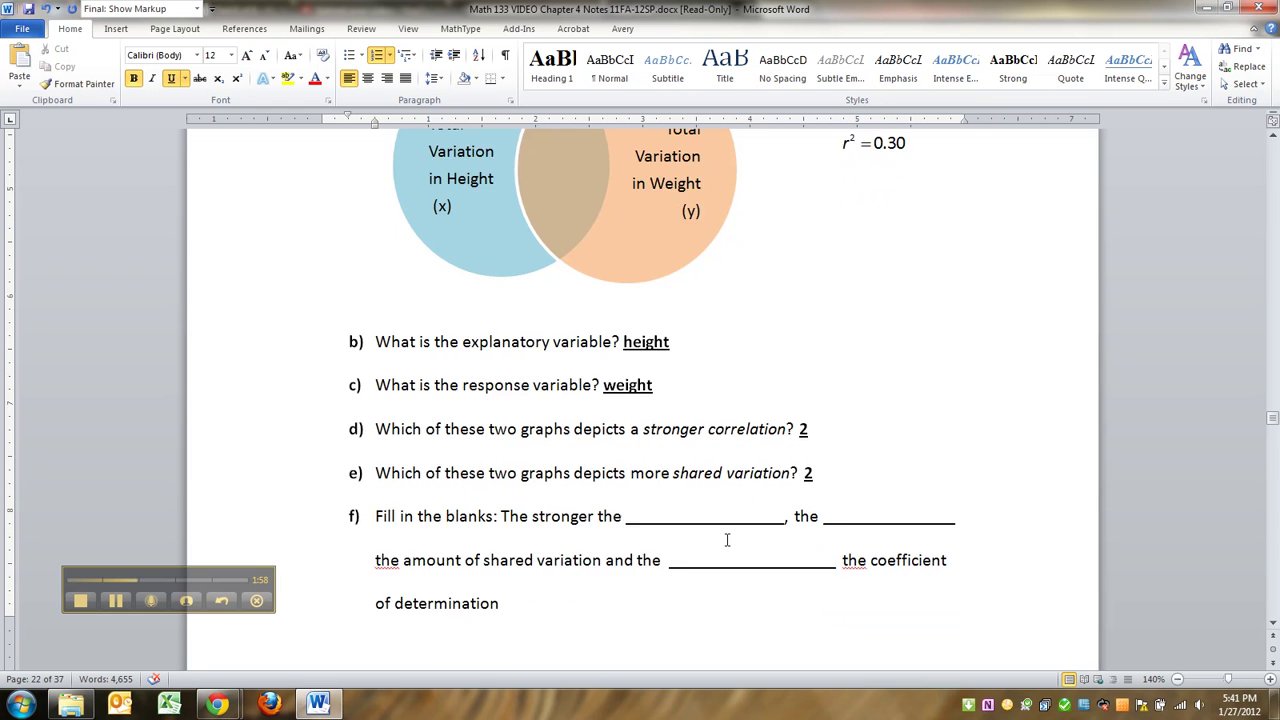
pyautogui.press('Down')
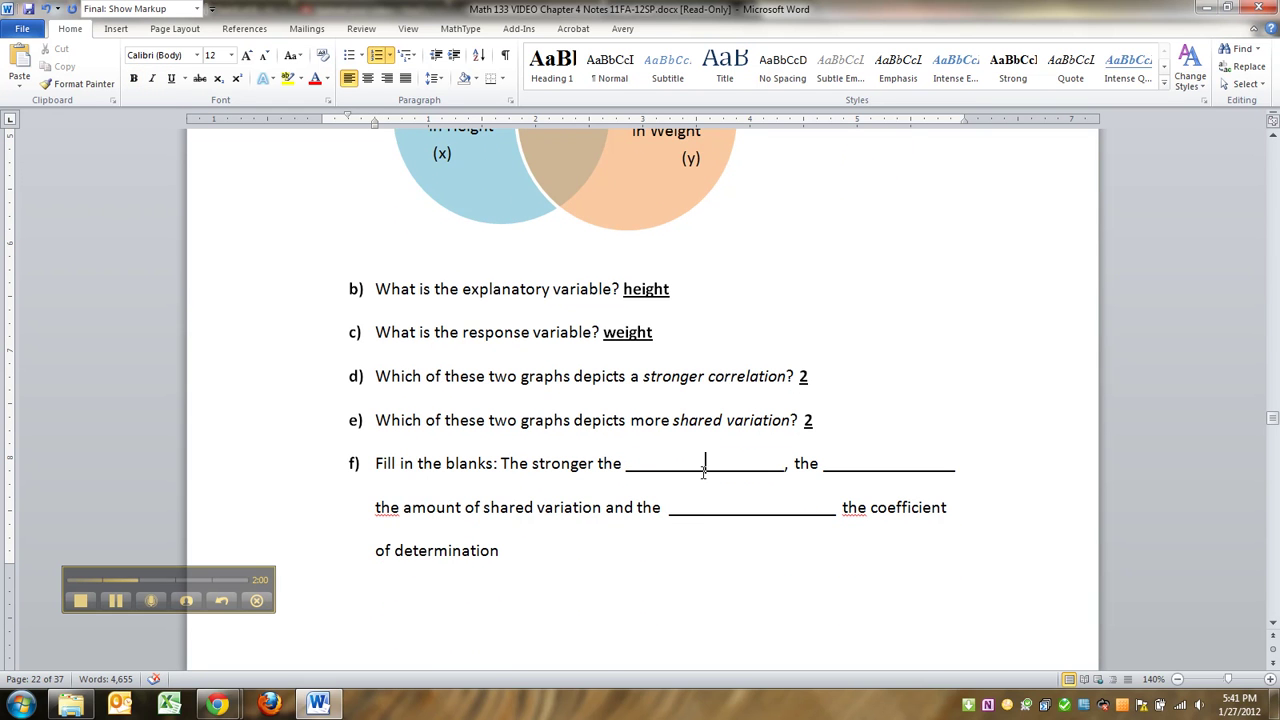
# Fill f)'s first blank with bold, underlined 'correlation' followed by a non-underlined comma
pyautogui.doubleClick(702, 478)
pyautogui.click(470, 518)
pyautogui.doubleClick(672, 458)
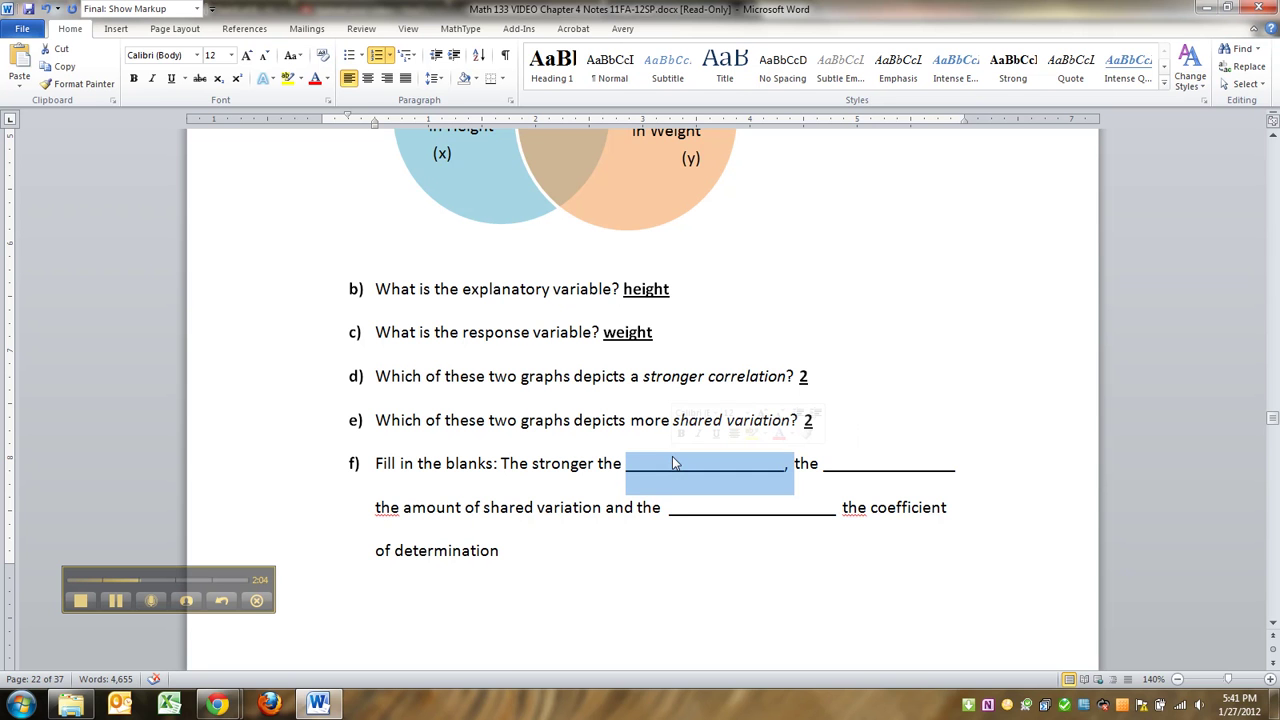
pyautogui.hotkey('ctrl', 'b')
pyautogui.hotkey('ctrl', 'u')
pyautogui.write('correlation,')
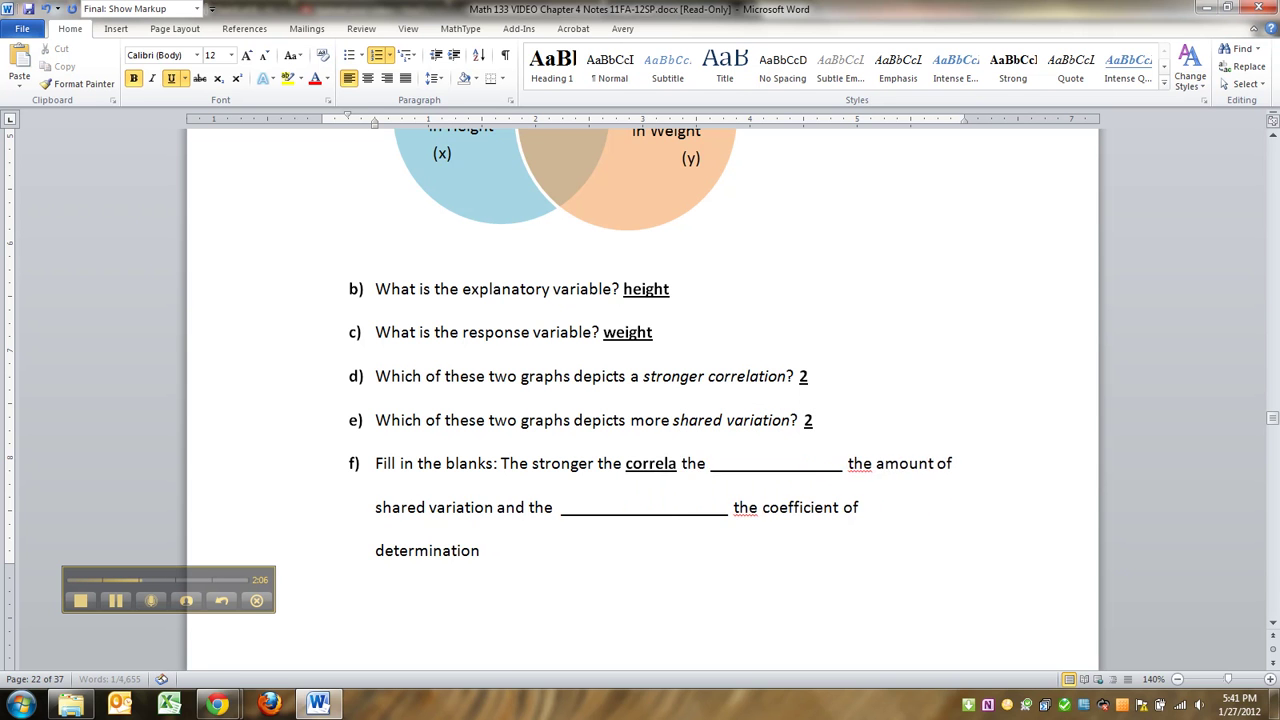
pyautogui.press('BackSpace')
pyautogui.hotkey('ctrl', 'u')
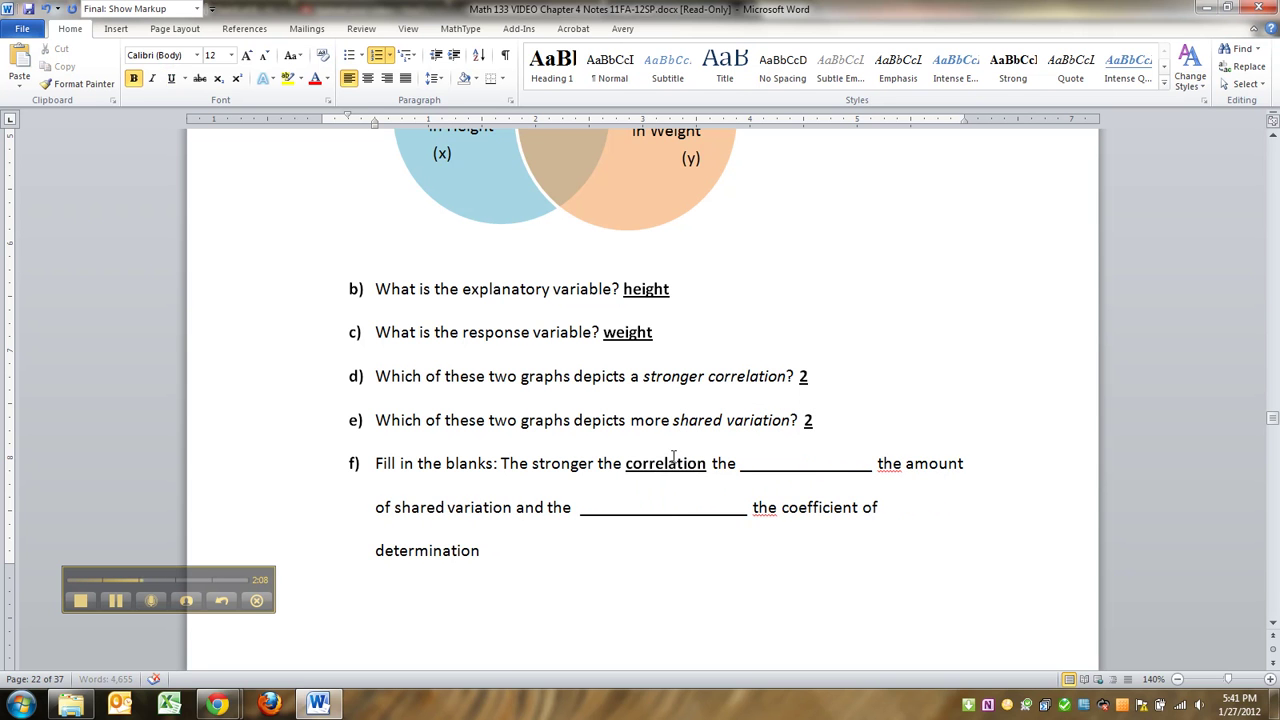
pyautogui.write(',')
# Fill f)'s remaining blanks with 'greater' and 'larger/greater'
pyautogui.doubleClick(776, 468)
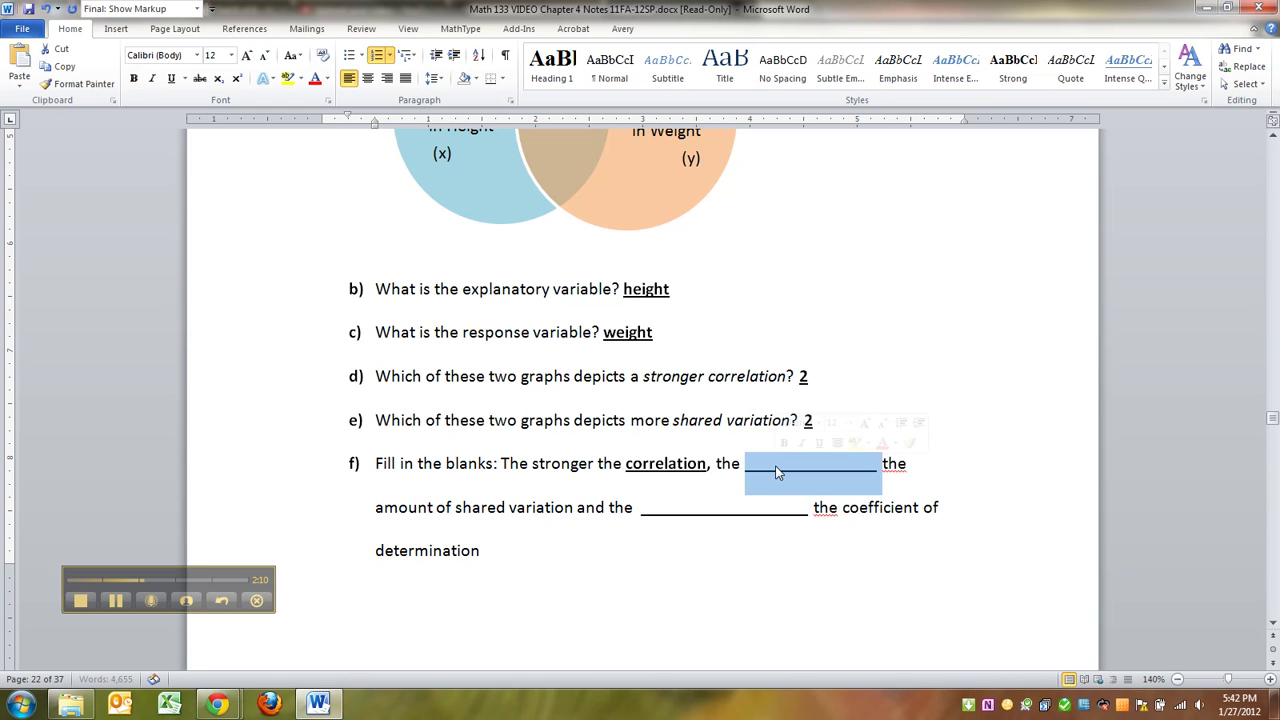
pyautogui.write('greater')
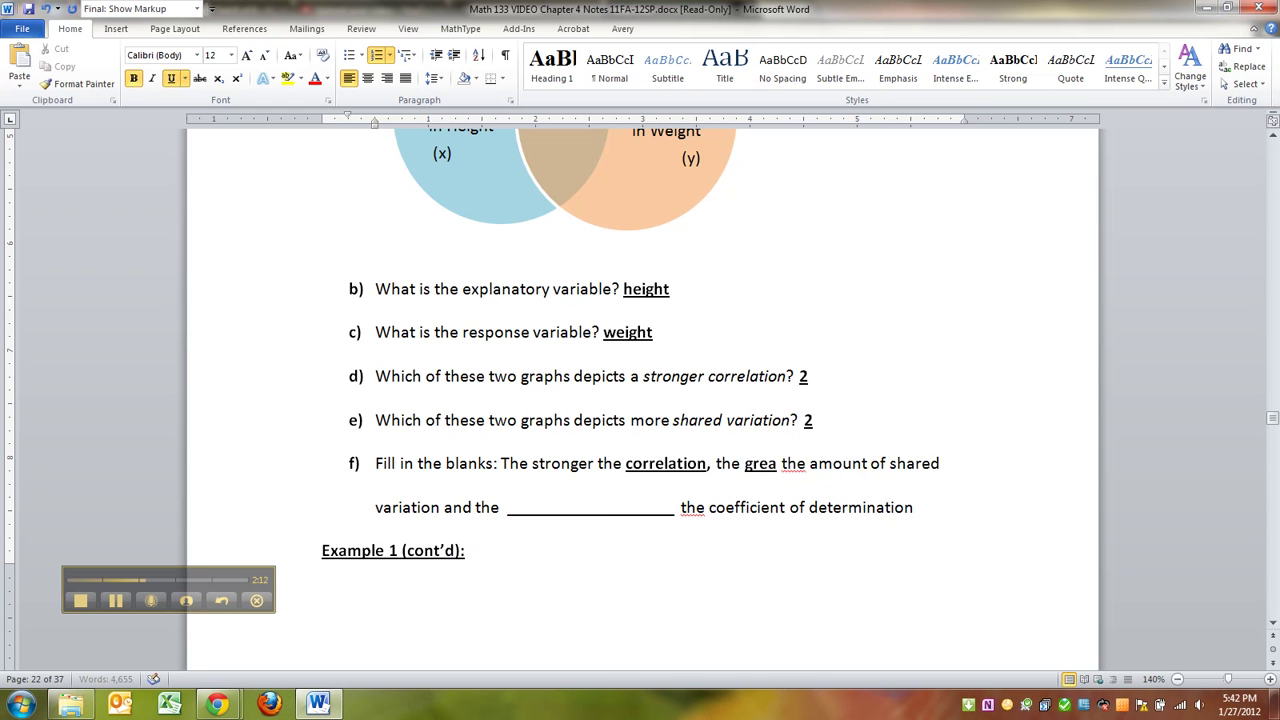
pyautogui.doubleClick(605, 516)
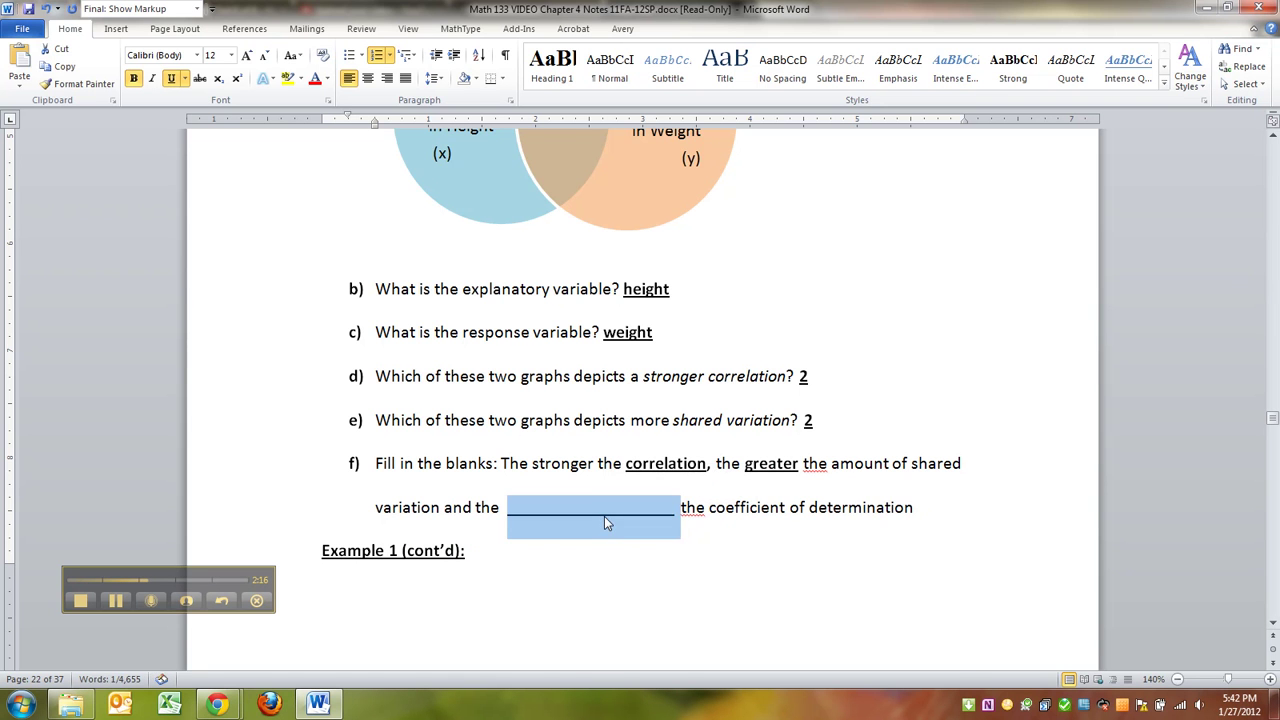
pyautogui.write('larger')
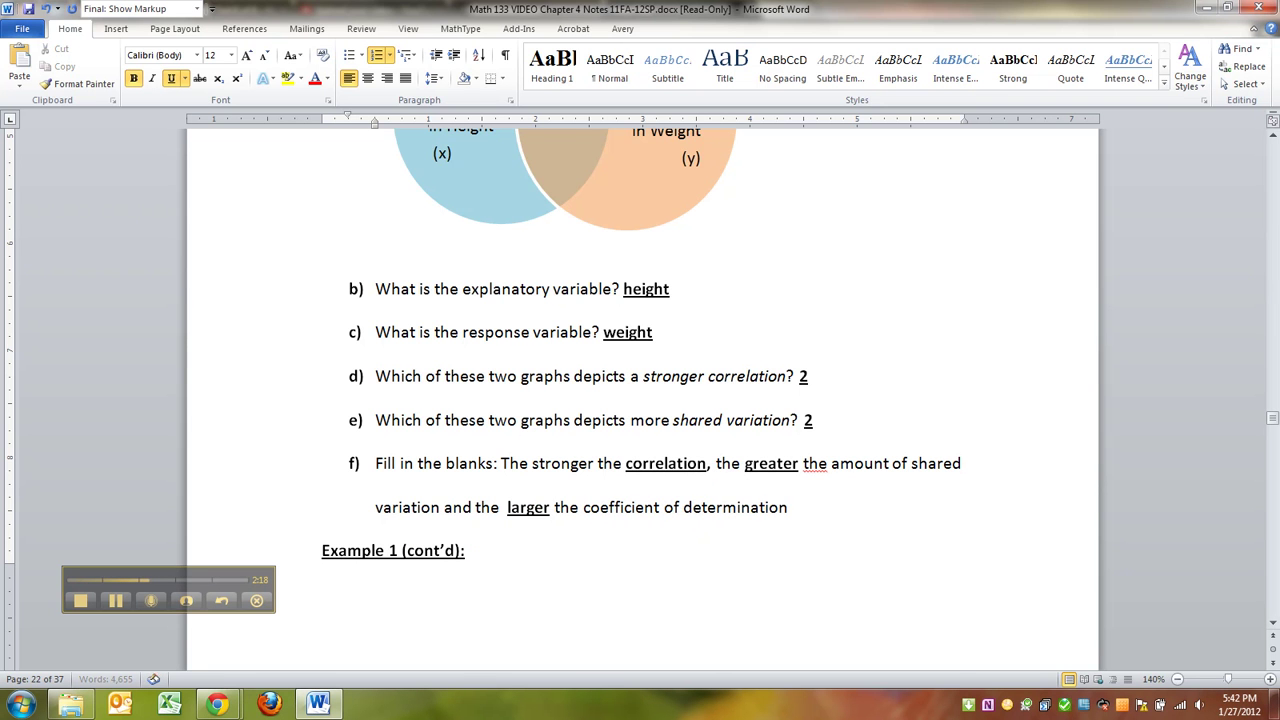
pyautogui.write('/g')
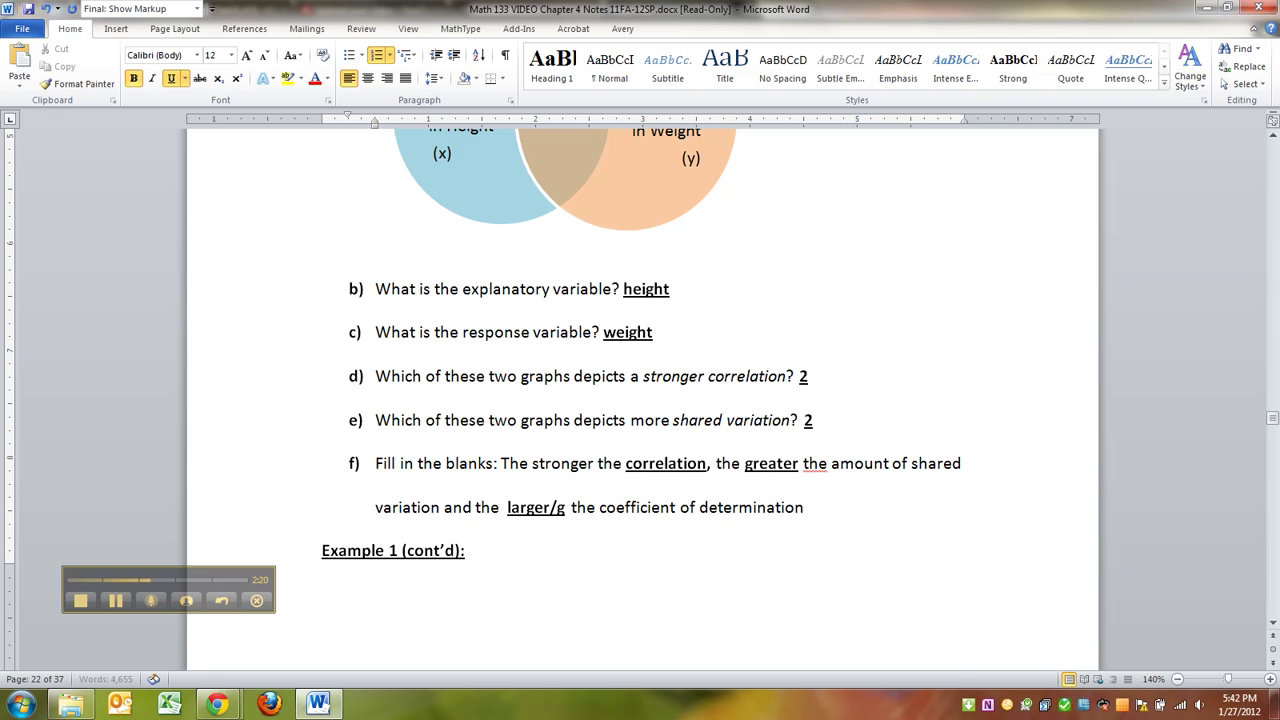
pyautogui.write('reater')
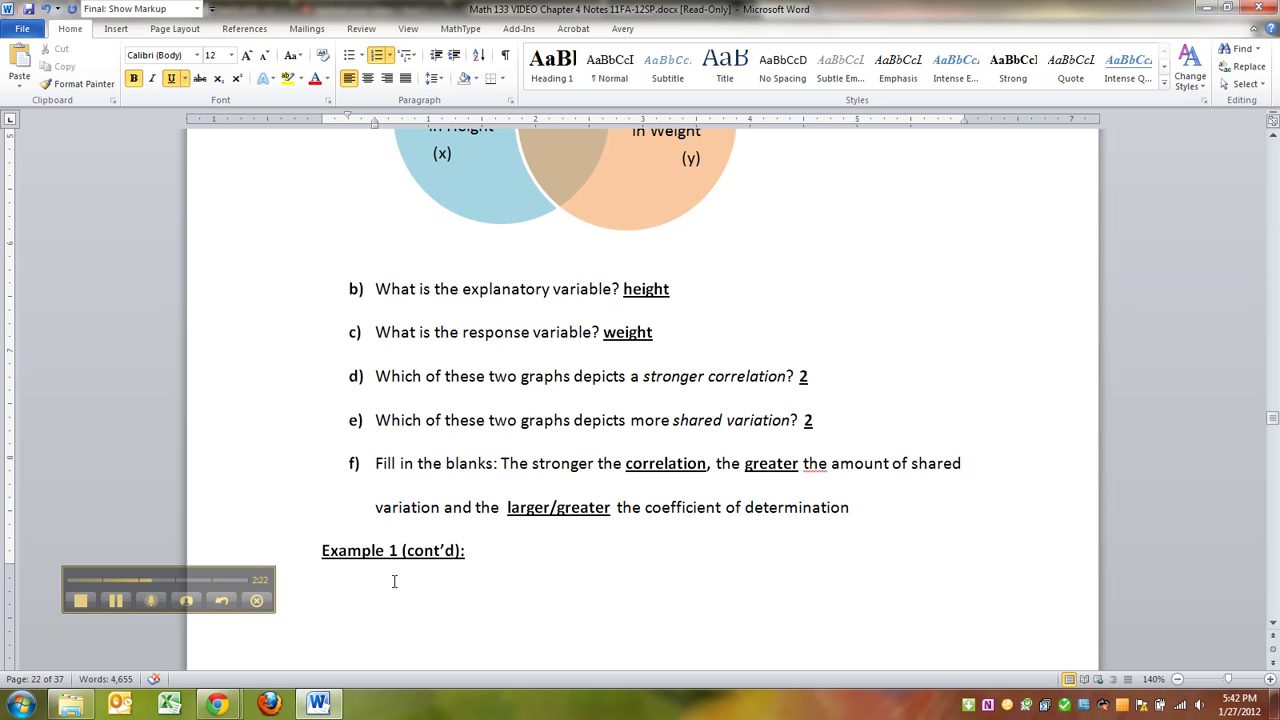
# Insert a page break so Example 1 (cont'd) starts on page 23, then review Graph 1's equation
pyautogui.click(323, 550)
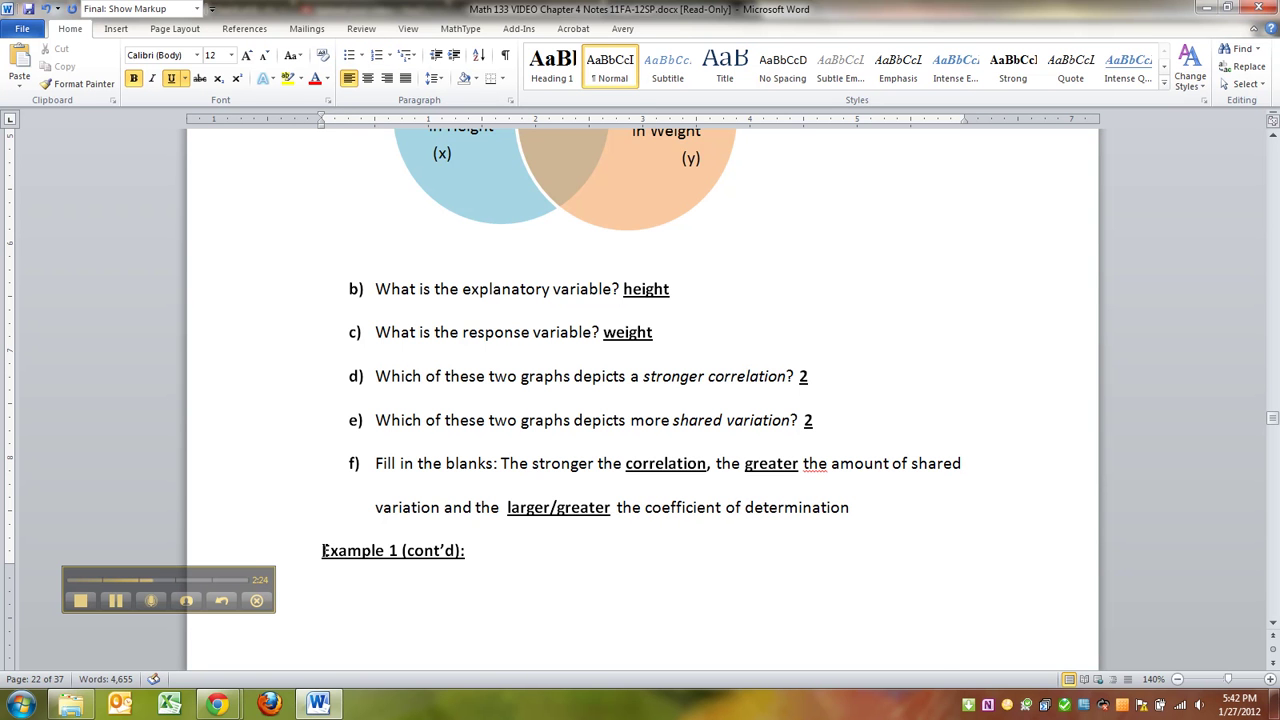
pyautogui.hotkey('ctrl', 'Return')
pyautogui.scroll(-3, 480, 189)
pyautogui.scroll(10, 807, 322)
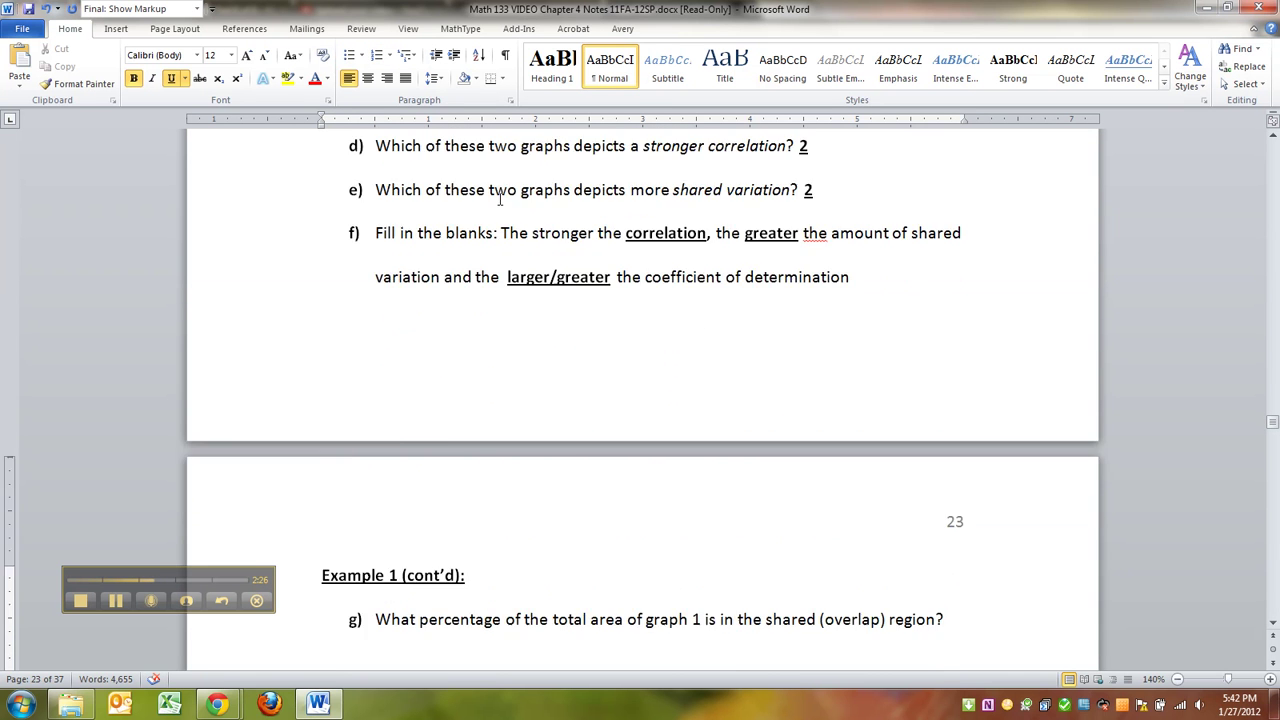
pyautogui.scroll(3, 807, 322)
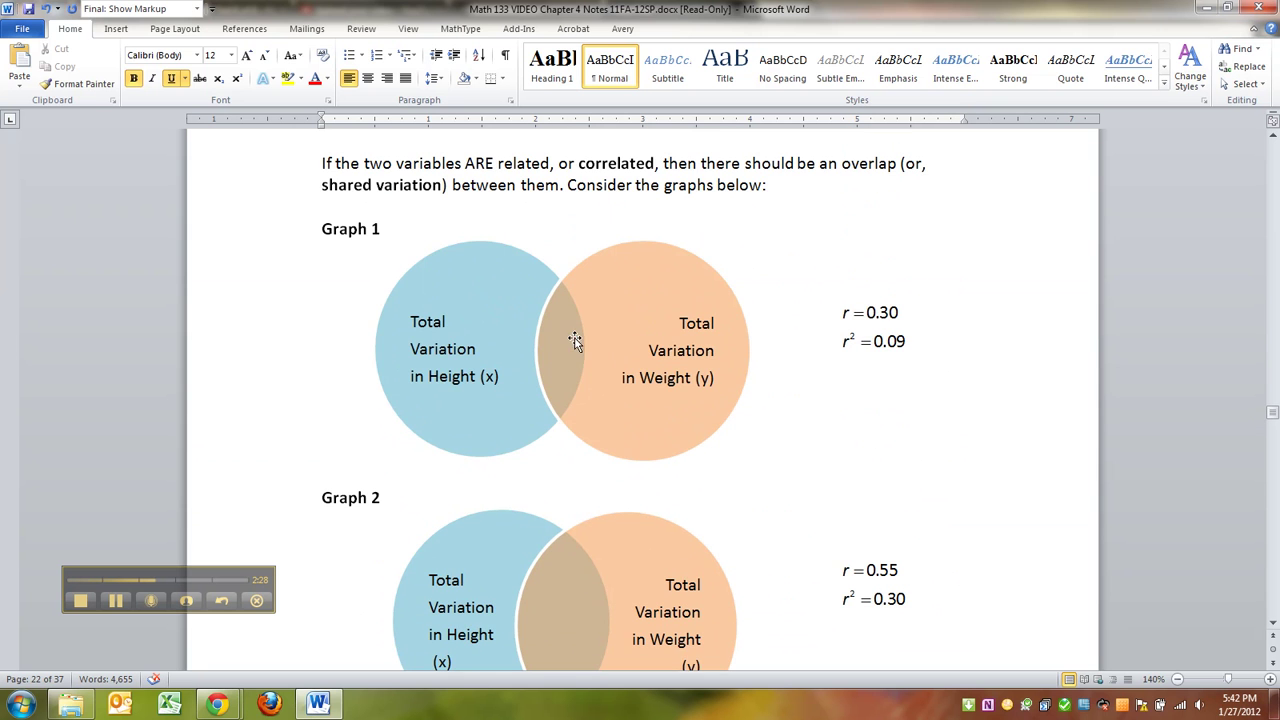
pyautogui.click(886, 338)
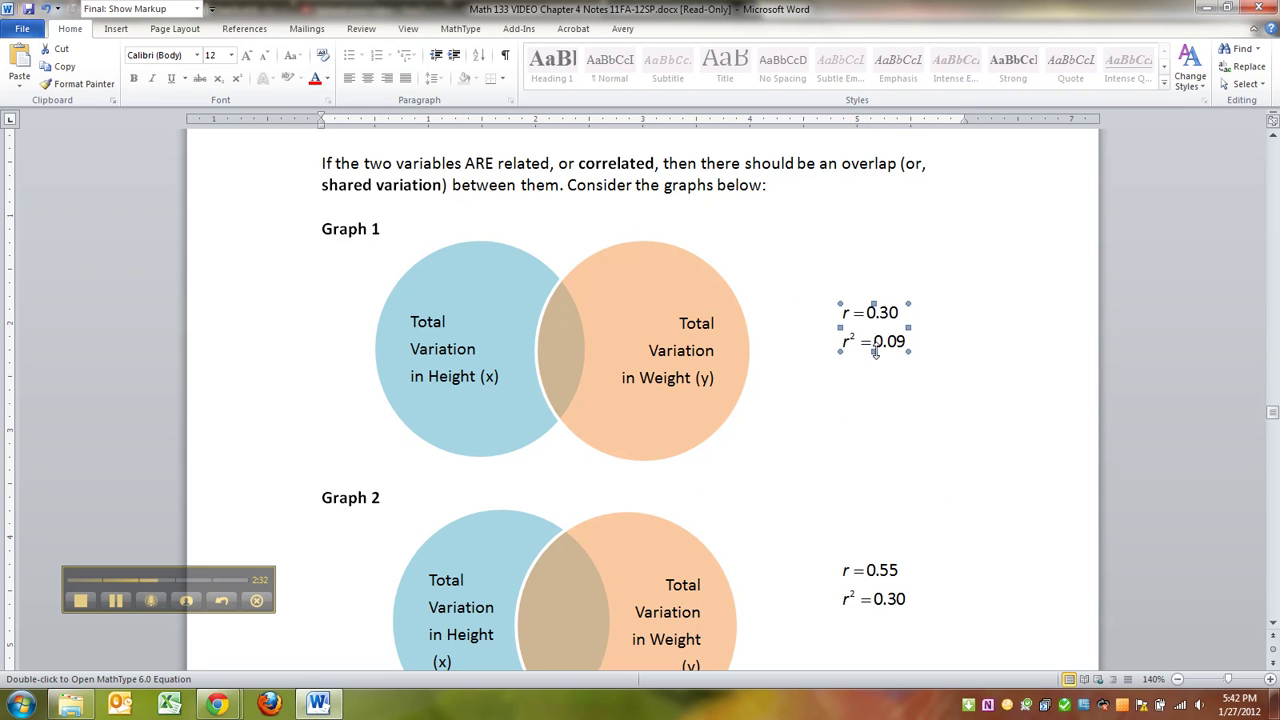
pyautogui.click(859, 506)
pyautogui.scroll(-6, 862, 500)
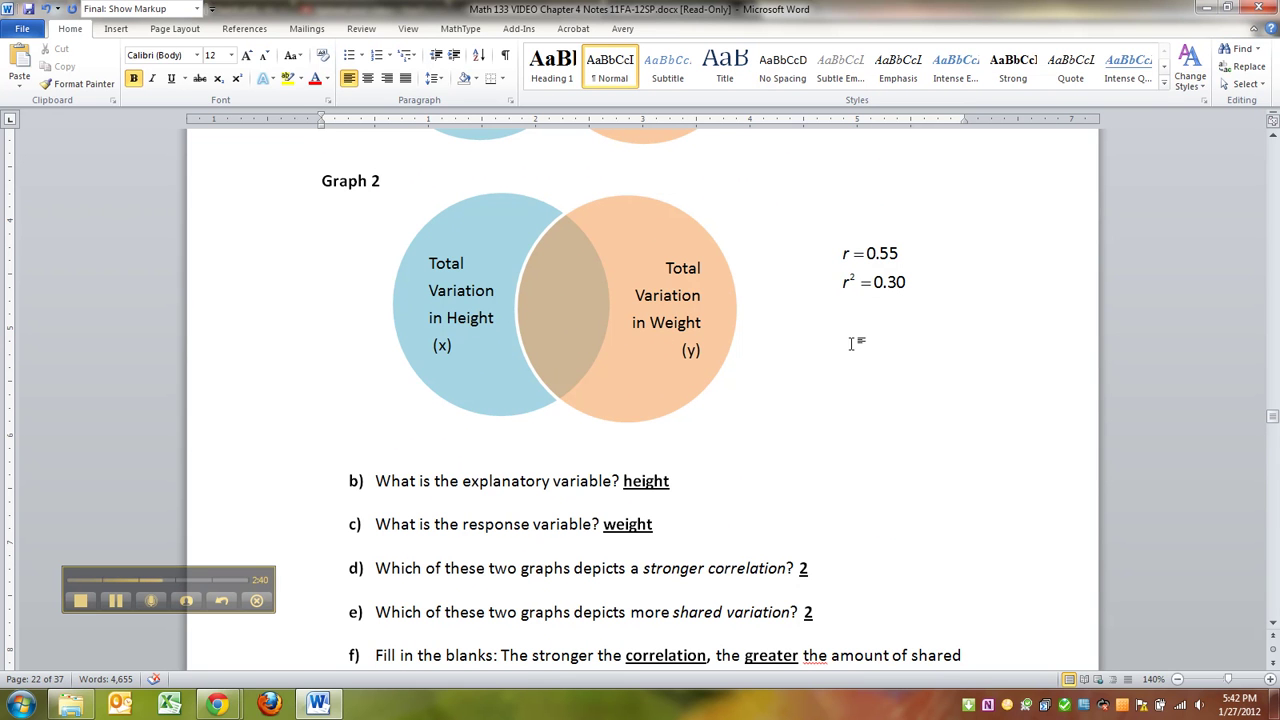
pyautogui.scroll(-3, 851, 343)
pyautogui.scroll(3, 400, 260)
# Open a new MathType equation on the blank line under question g)
pyautogui.click(795, 345)
pyautogui.scroll(-8, 795, 340)
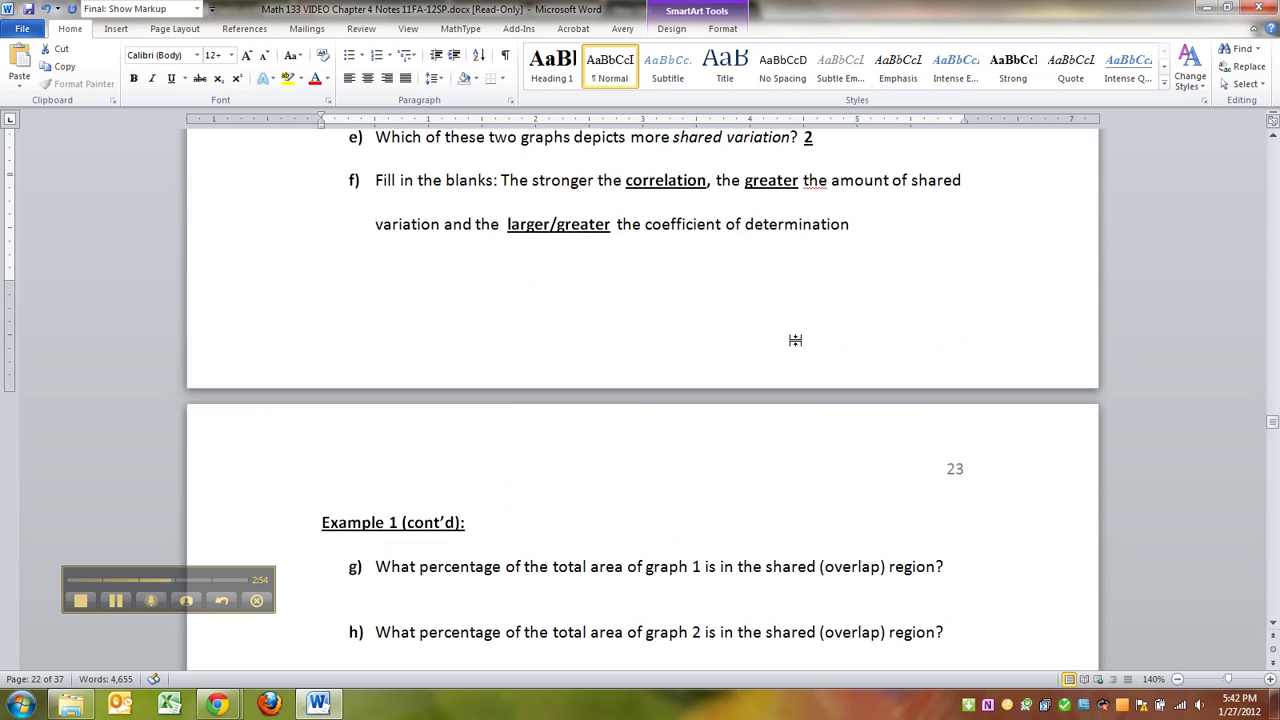
pyautogui.scroll(-3, 795, 340)
pyautogui.click(427, 310)
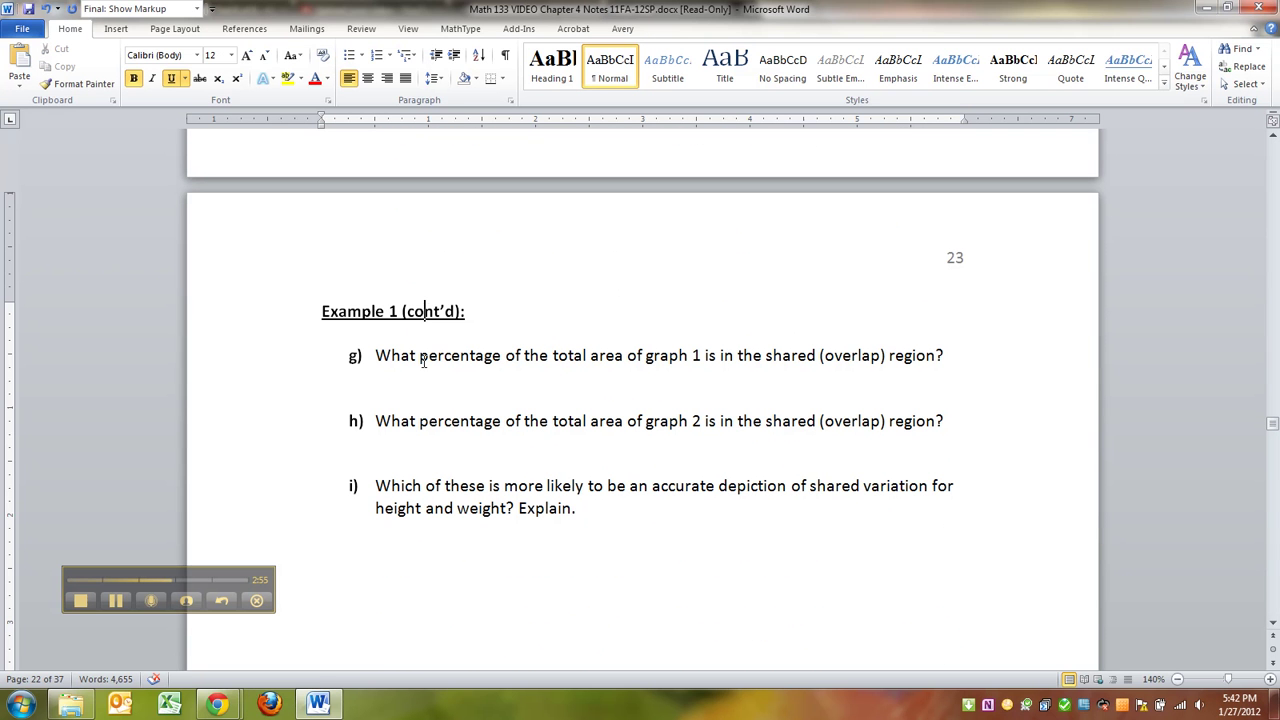
pyautogui.click(114, 598)
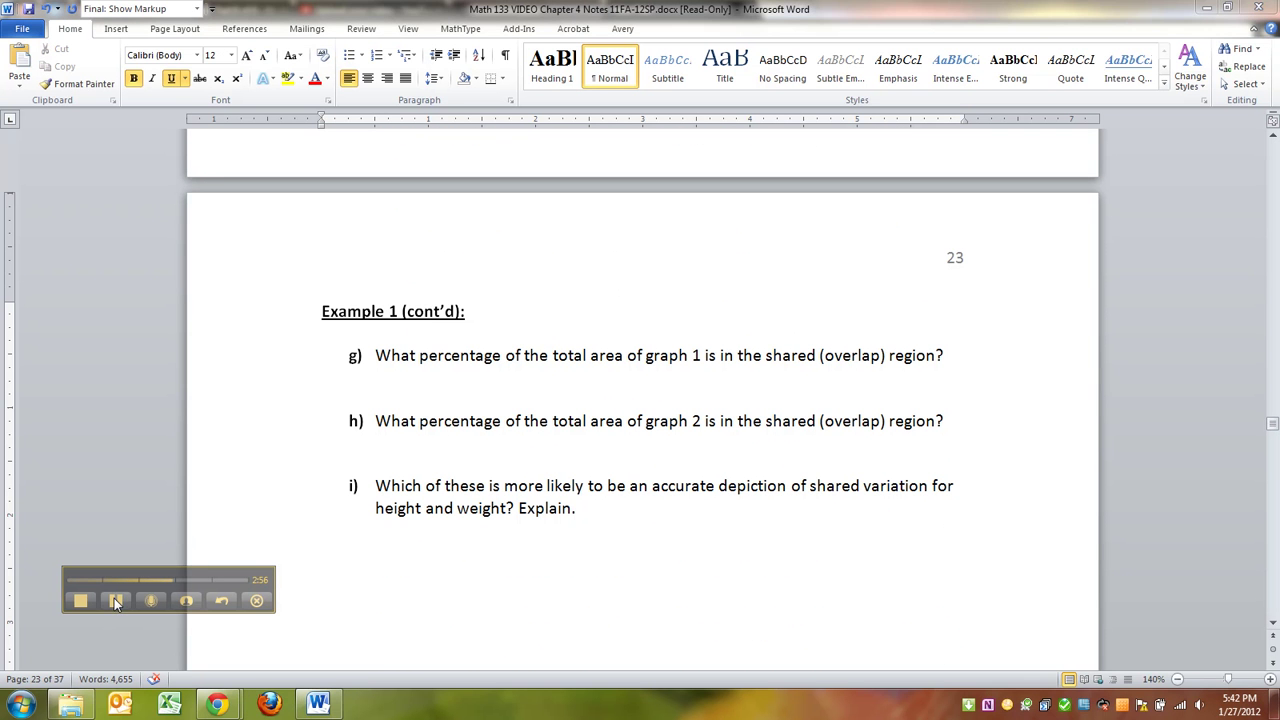
pyautogui.click(412, 395)
pyautogui.scroll(10, 382, 395)
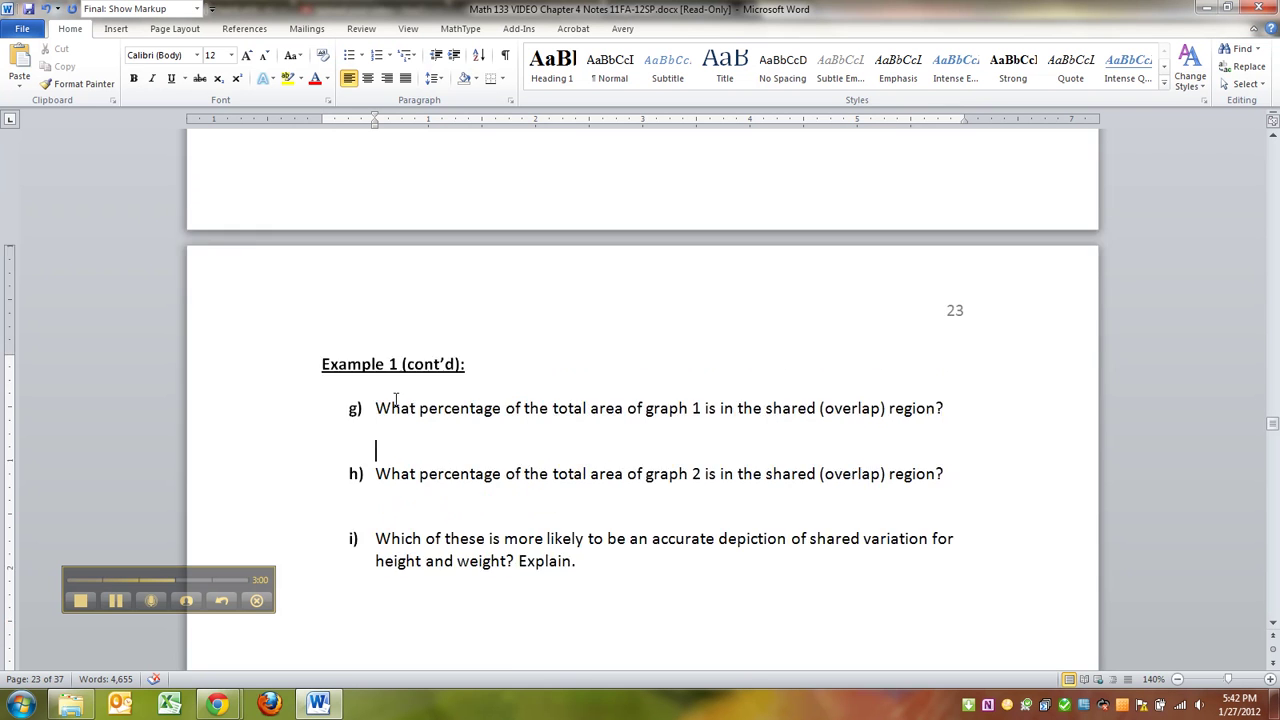
pyautogui.scroll(4, 563, 277)
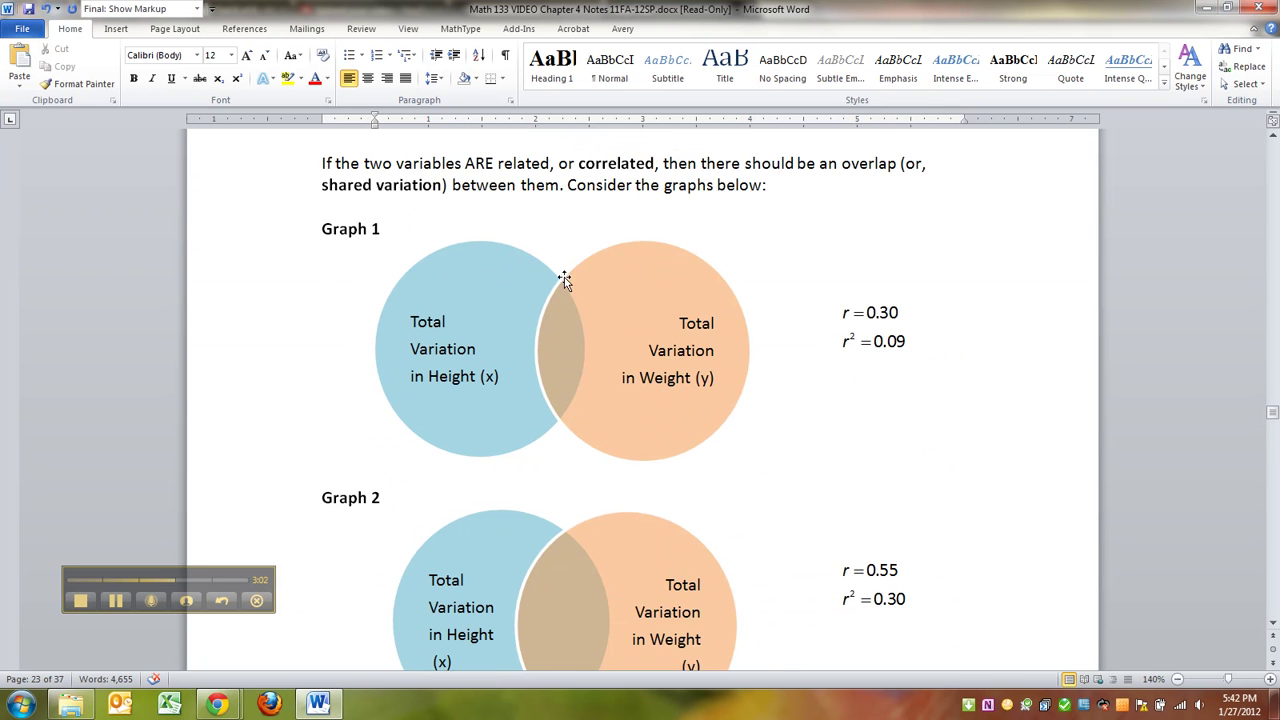
pyautogui.scroll(-2, 611, 354)
pyautogui.scroll(-12, 726, 383)
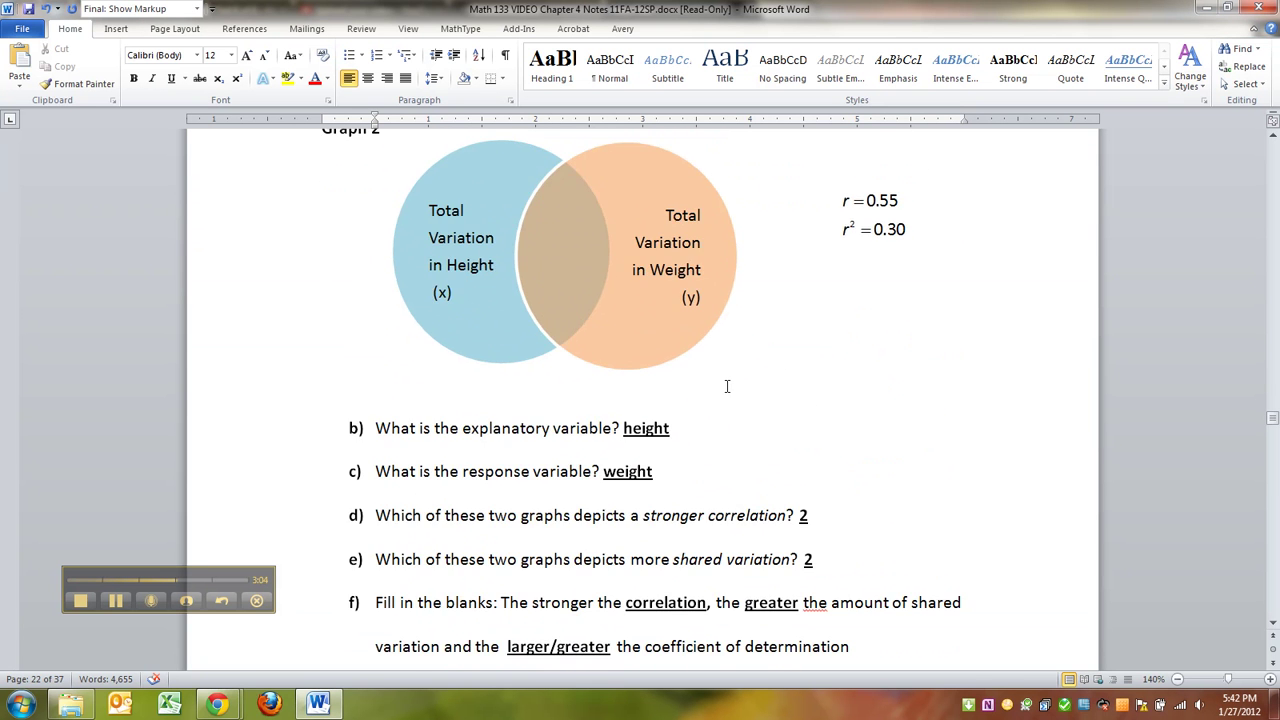
pyautogui.hotkey('ctrl', 'alt', 'q')
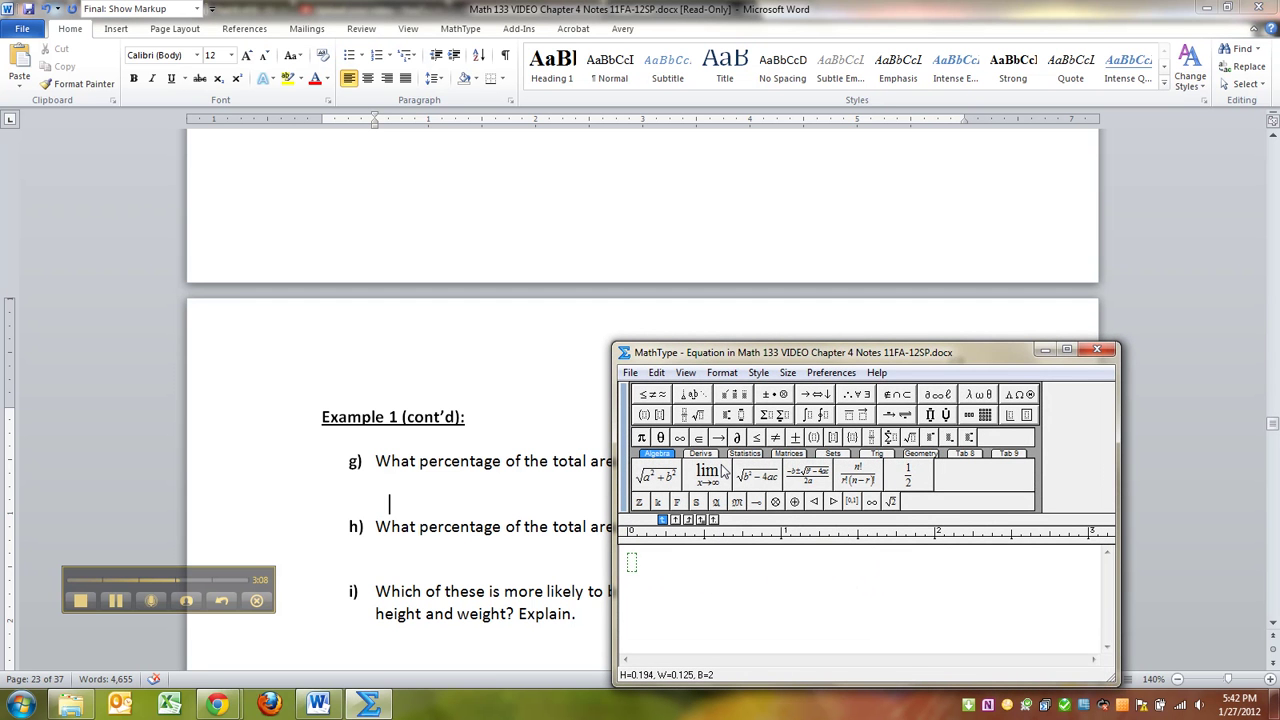
# Insert the equation r² = 0.09 as the answer to question g)
pyautogui.write('r')
pyautogui.hotkey('ctrl', 'h')
pyautogui.write('2r')
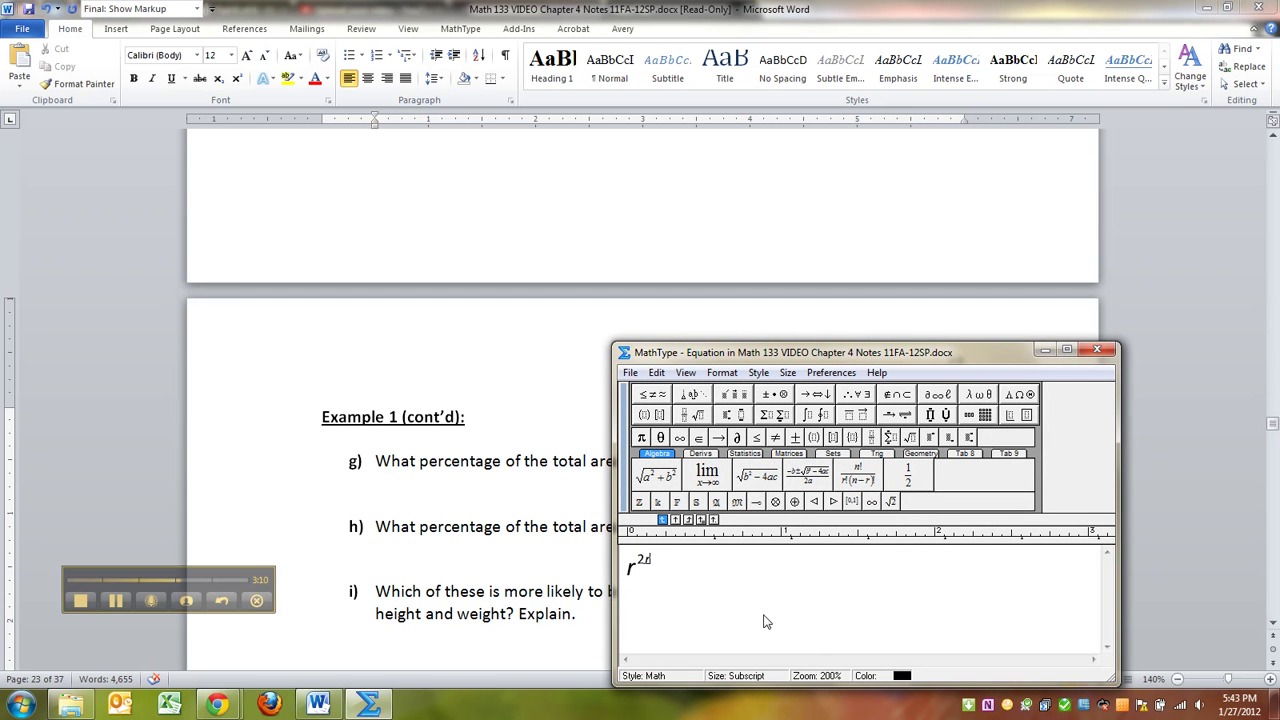
pyautogui.press('Tab')
pyautogui.write('=0.09')
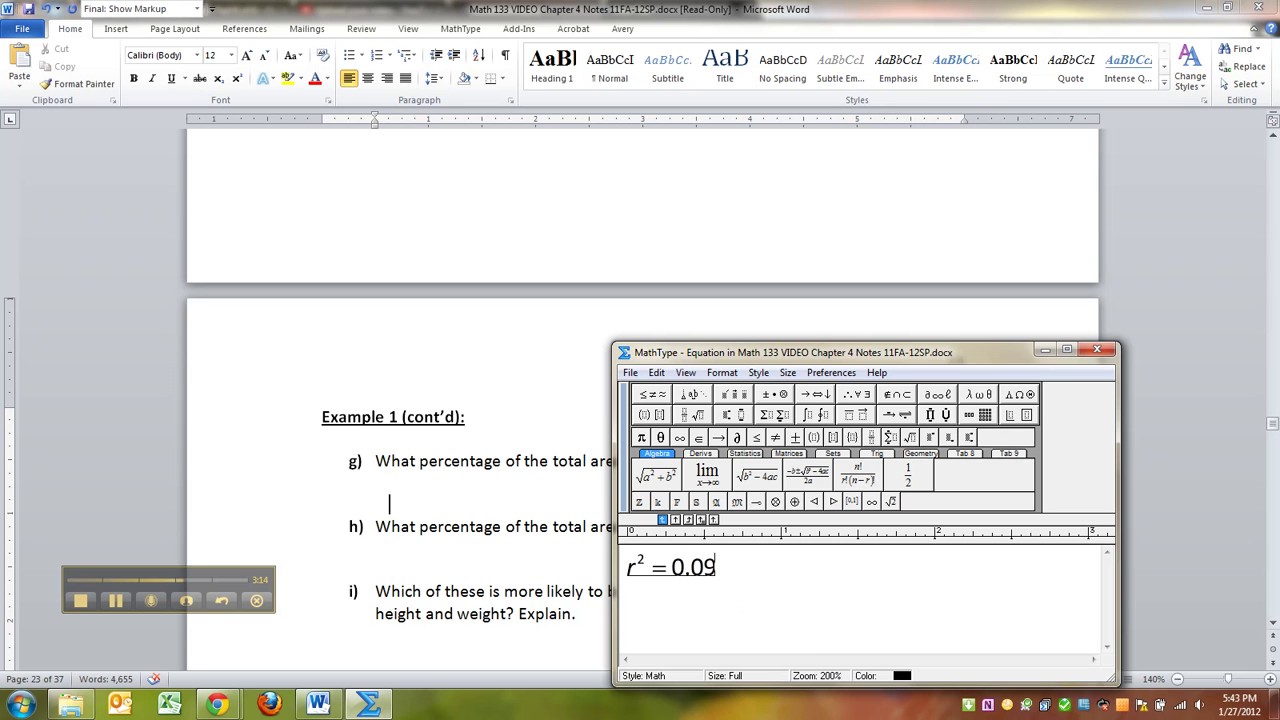
pyautogui.hotkey('ctrl', 'F4')
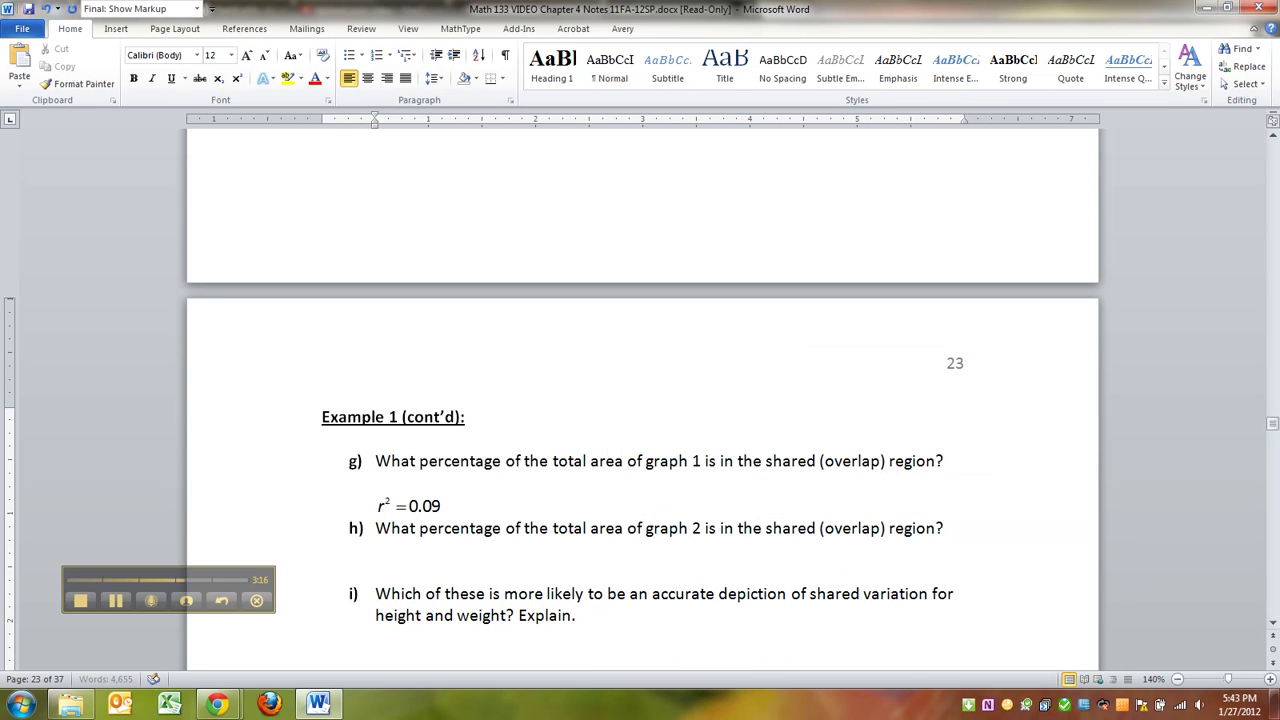
# Follow the equation with 'so 9%', making 9% bold and underlined
pyautogui.write('so 9%')
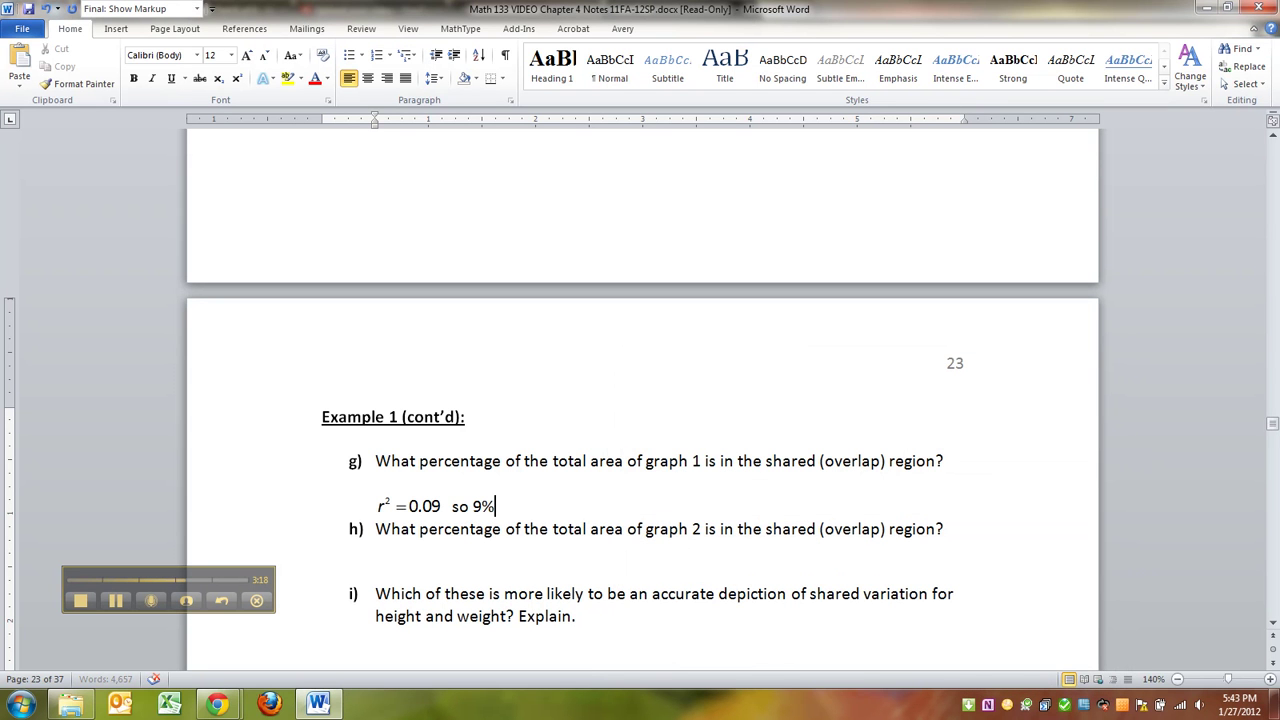
pyautogui.hotkey('shift', 'Left')
pyautogui.hotkey('shift', 'Left')
pyautogui.hotkey('ctrl', 'u')
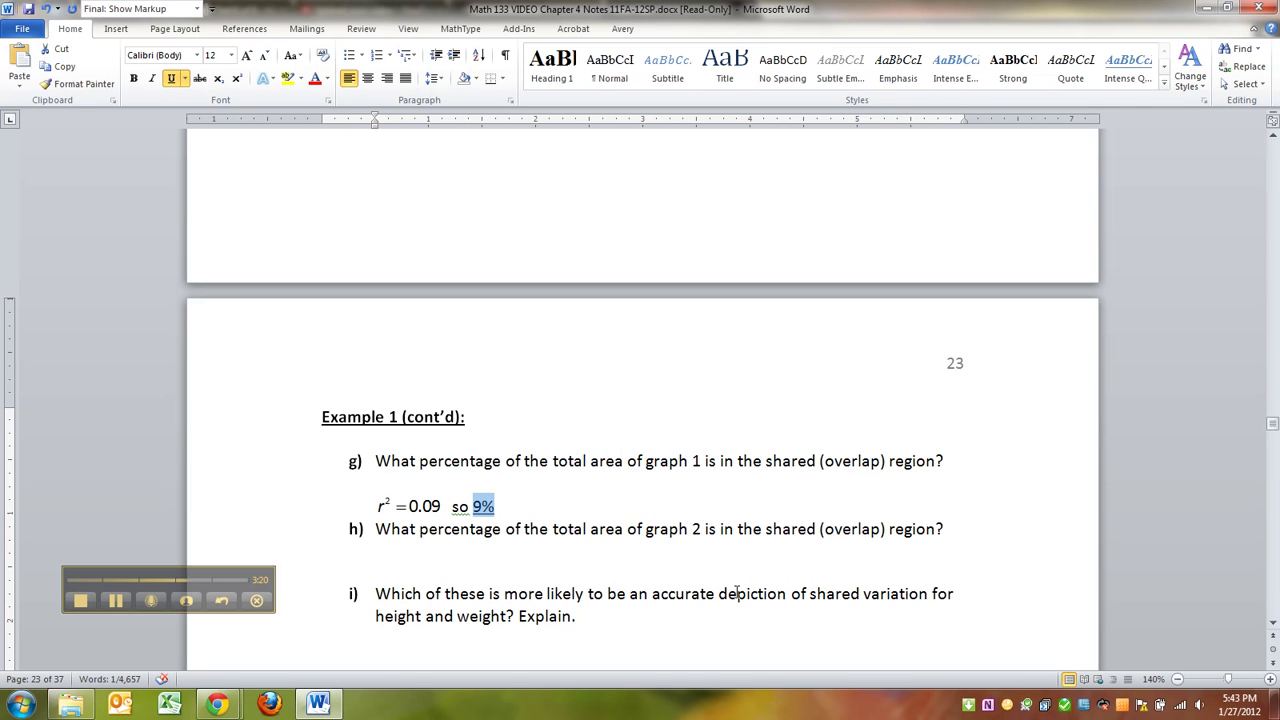
pyautogui.hotkey('ctrl', 'b')
pyautogui.click(723, 565)
pyautogui.scroll(-1, 427, 501)
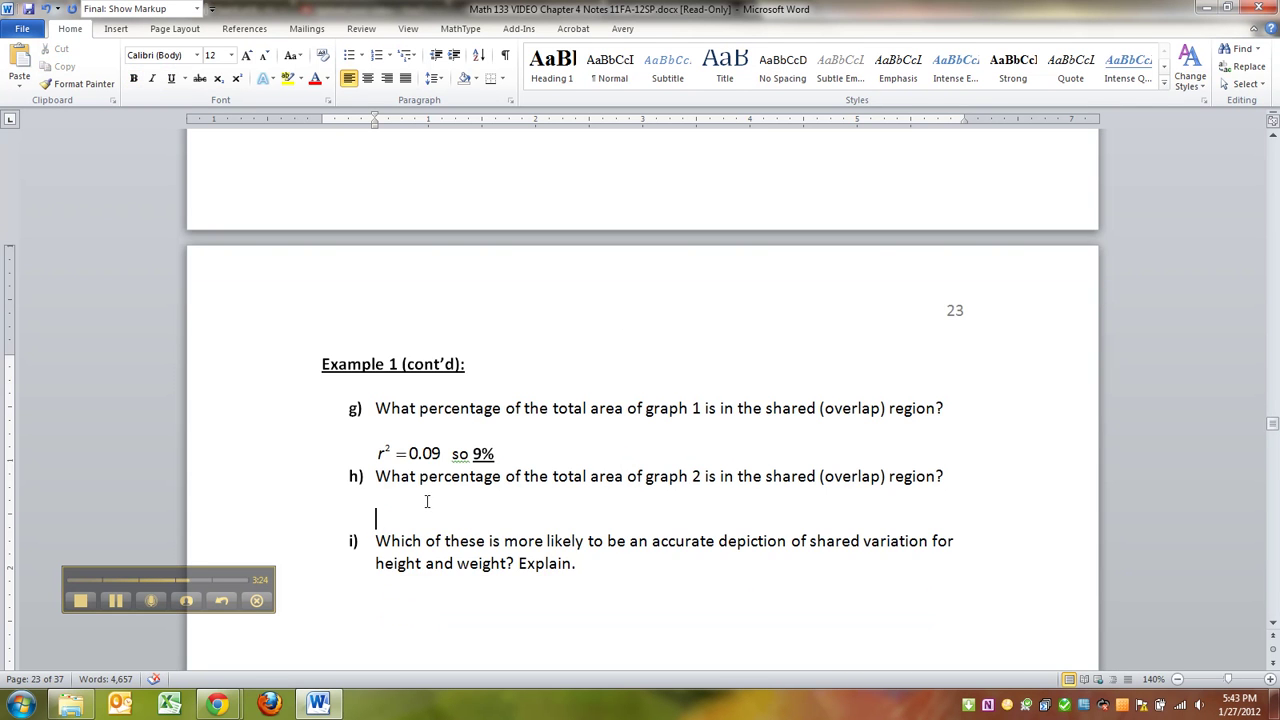
# Copy the g) equation under question h) and edit it to r² = 0.30
pyautogui.click(414, 454)
pyautogui.hotkey('ctrl', 'c')
pyautogui.click(410, 508)
pyautogui.hotkey('ctrl', 'v')
pyautogui.click(402, 526)
pyautogui.doubleClick(402, 526)
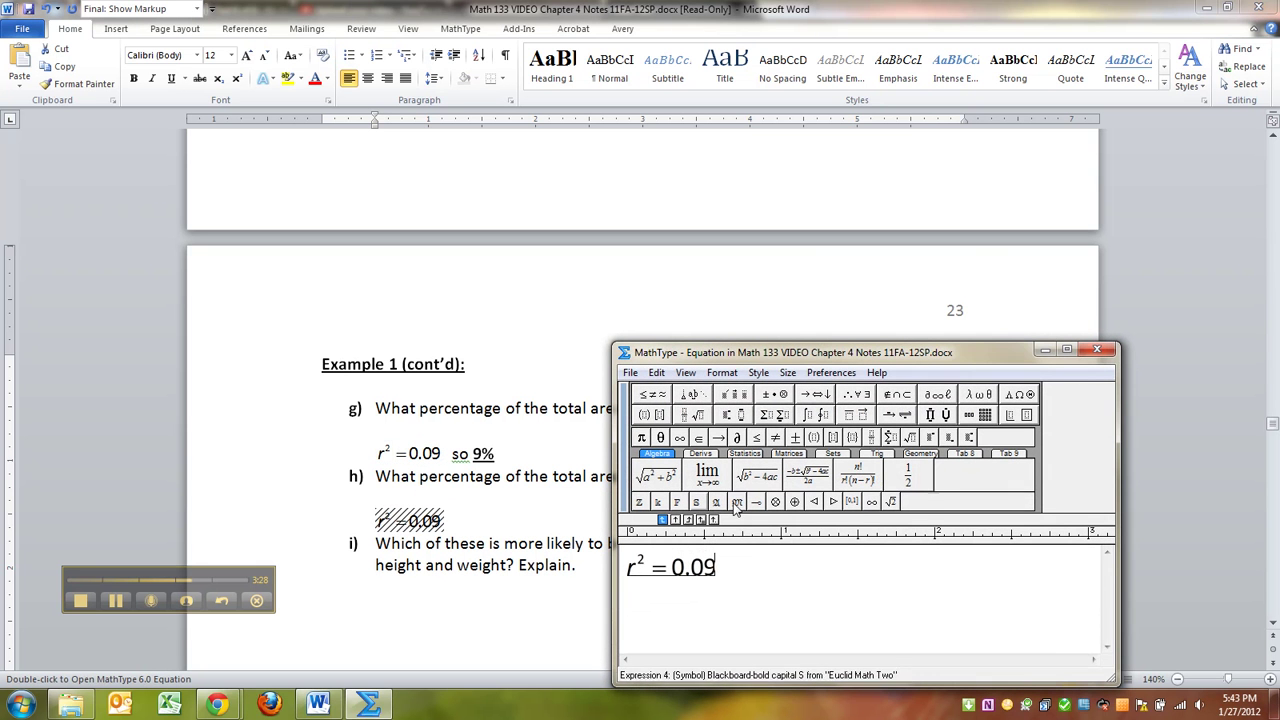
pyautogui.moveTo(729, 569); pyautogui.dragTo(696, 578)
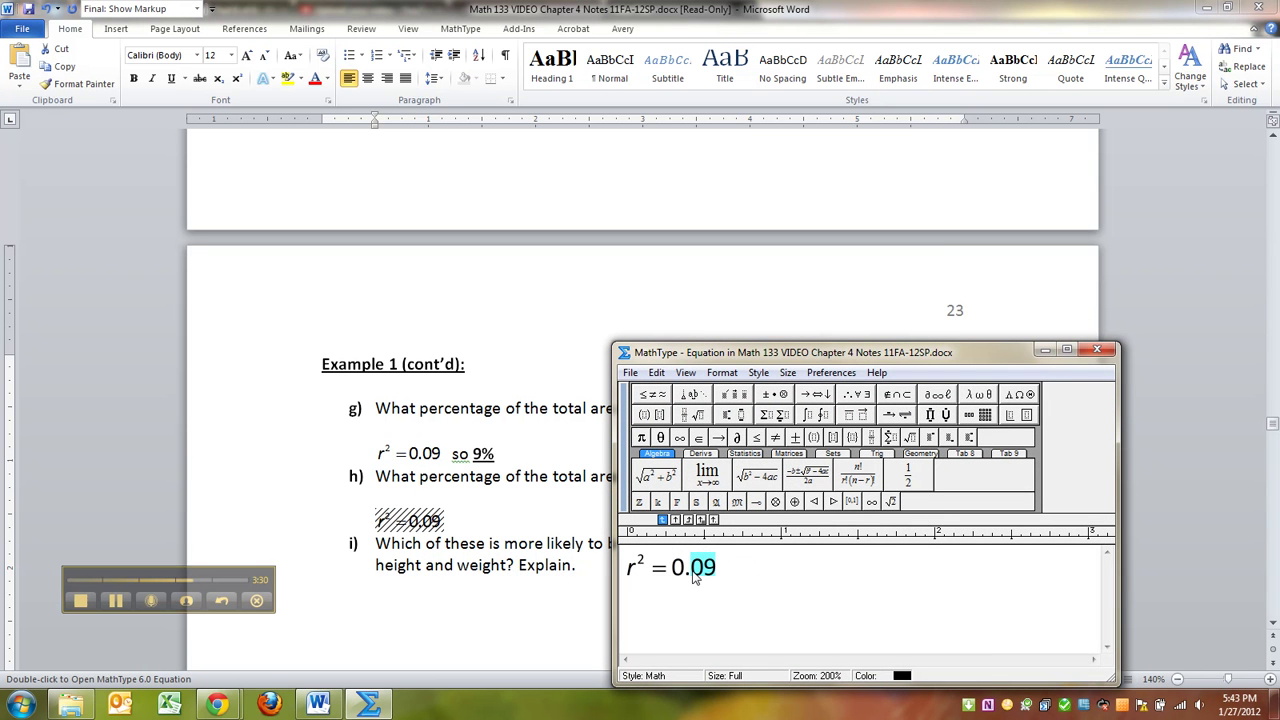
pyautogui.write('30')
pyautogui.hotkey('ctrl', 'F4')
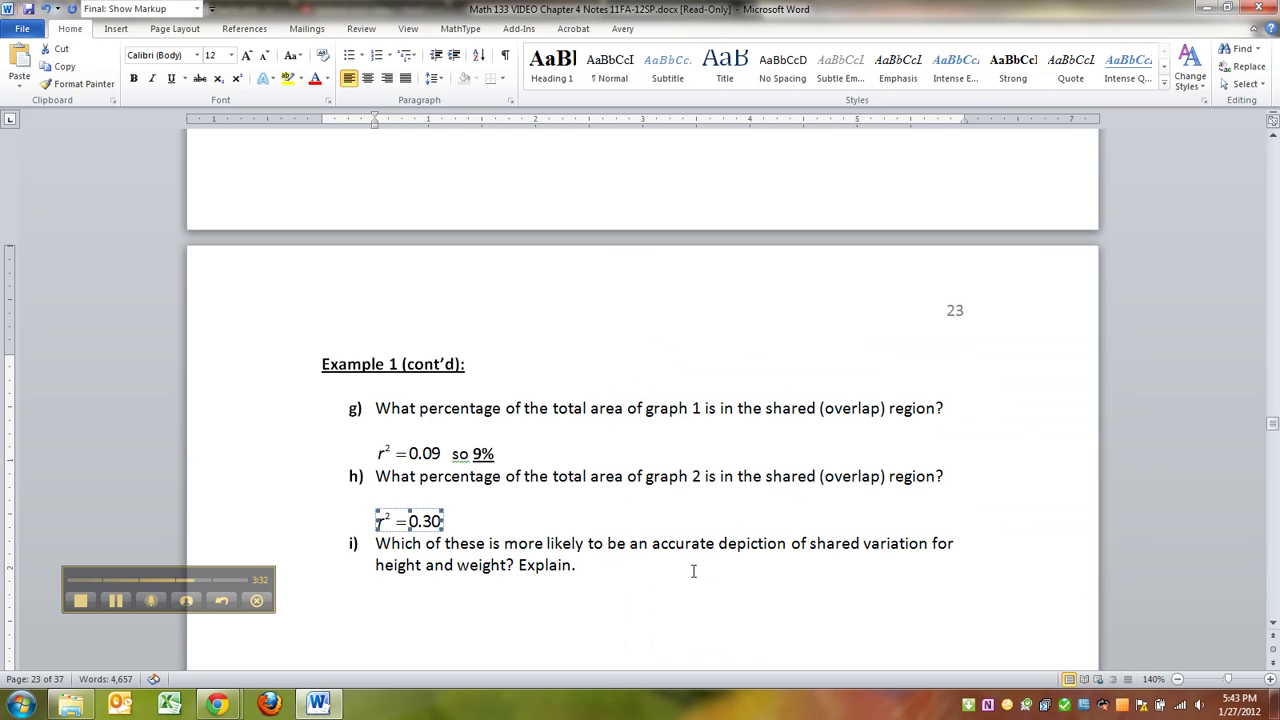
pyautogui.click(693, 571)
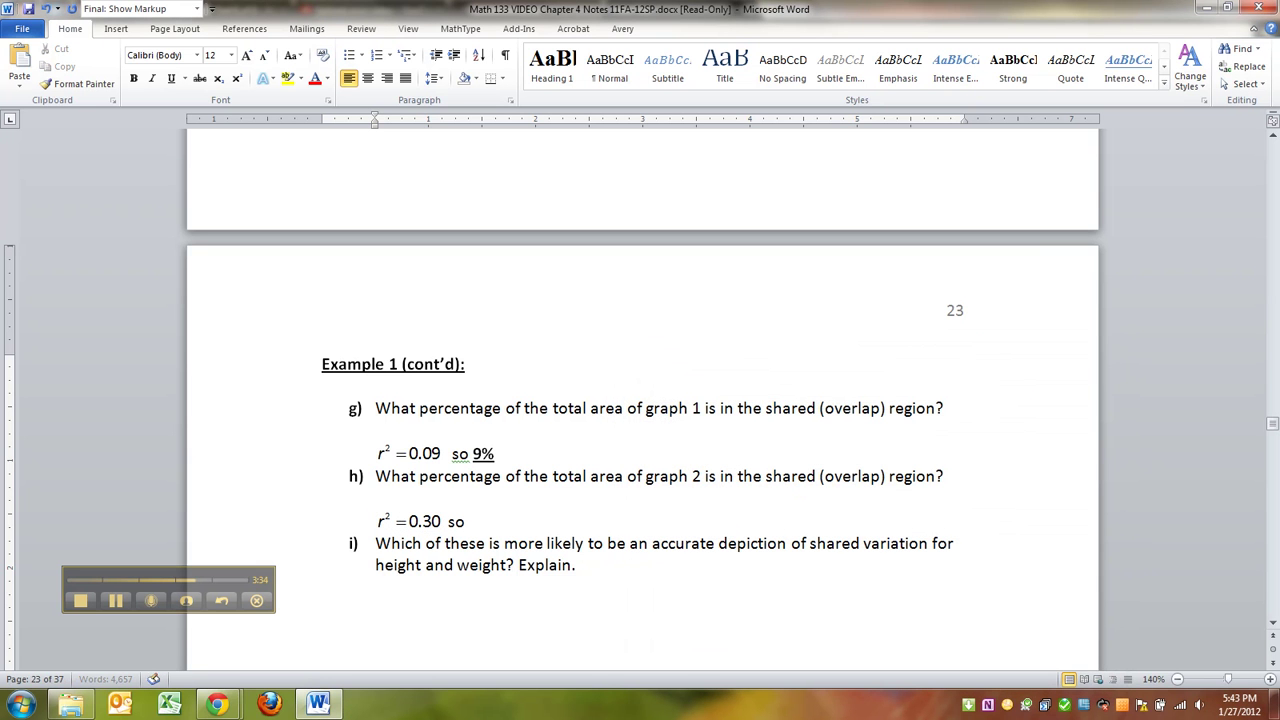
# Add a bold, underlined 30% after the h) equation and start a new line
pyautogui.hotkey('ctrl', 'b')
pyautogui.hotkey('ctrl', 'u')
pyautogui.write('30%')
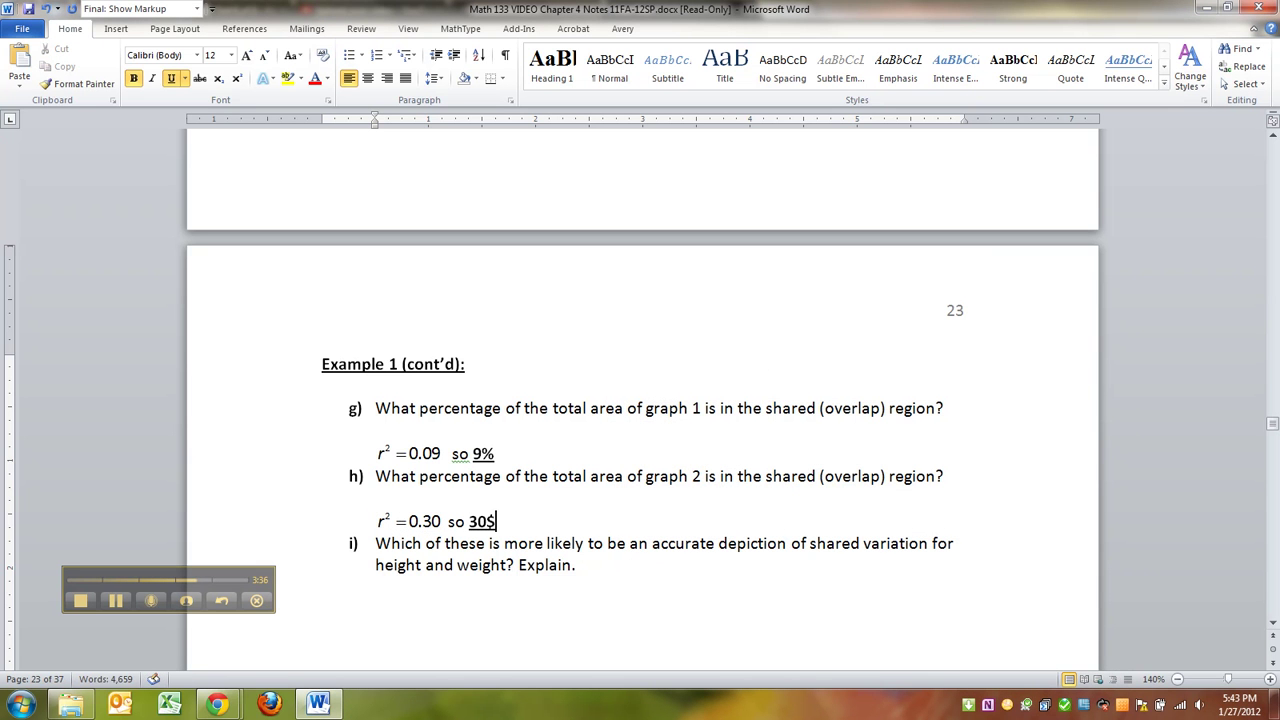
pyautogui.press('BackSpace')
pyautogui.write('%')
pyautogui.scroll(-3, 711, 468)
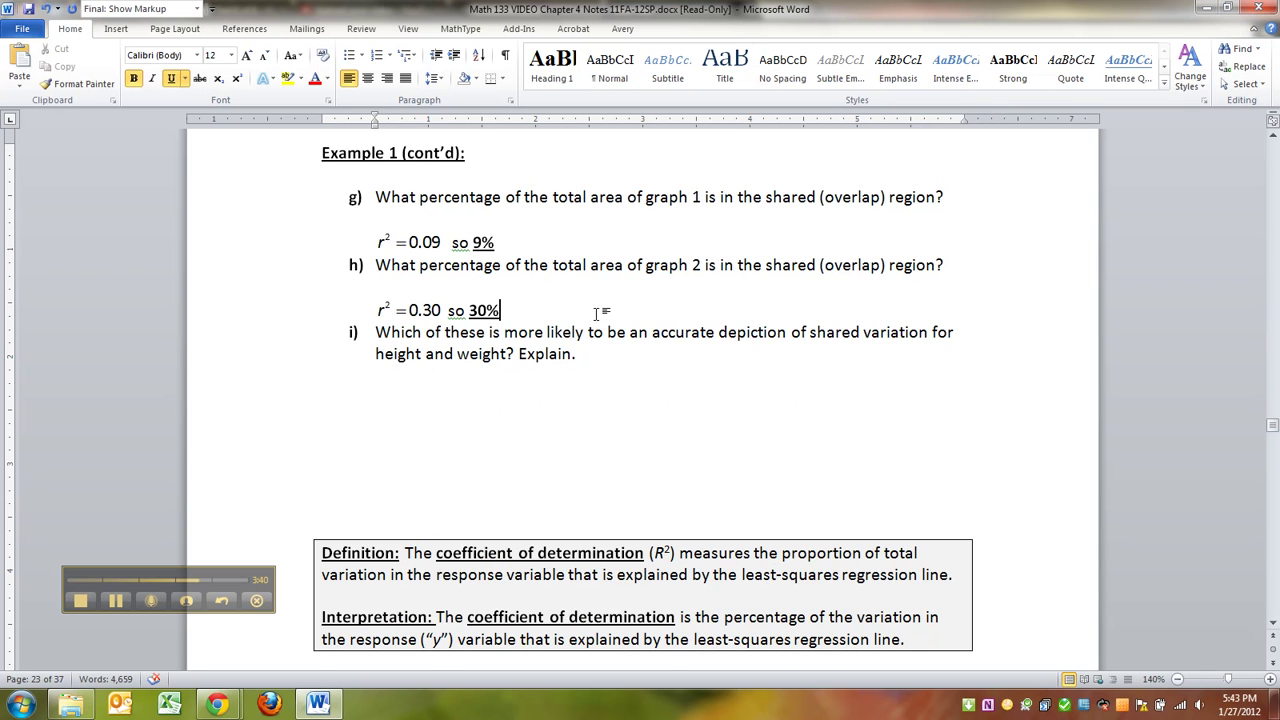
pyautogui.press('Return')
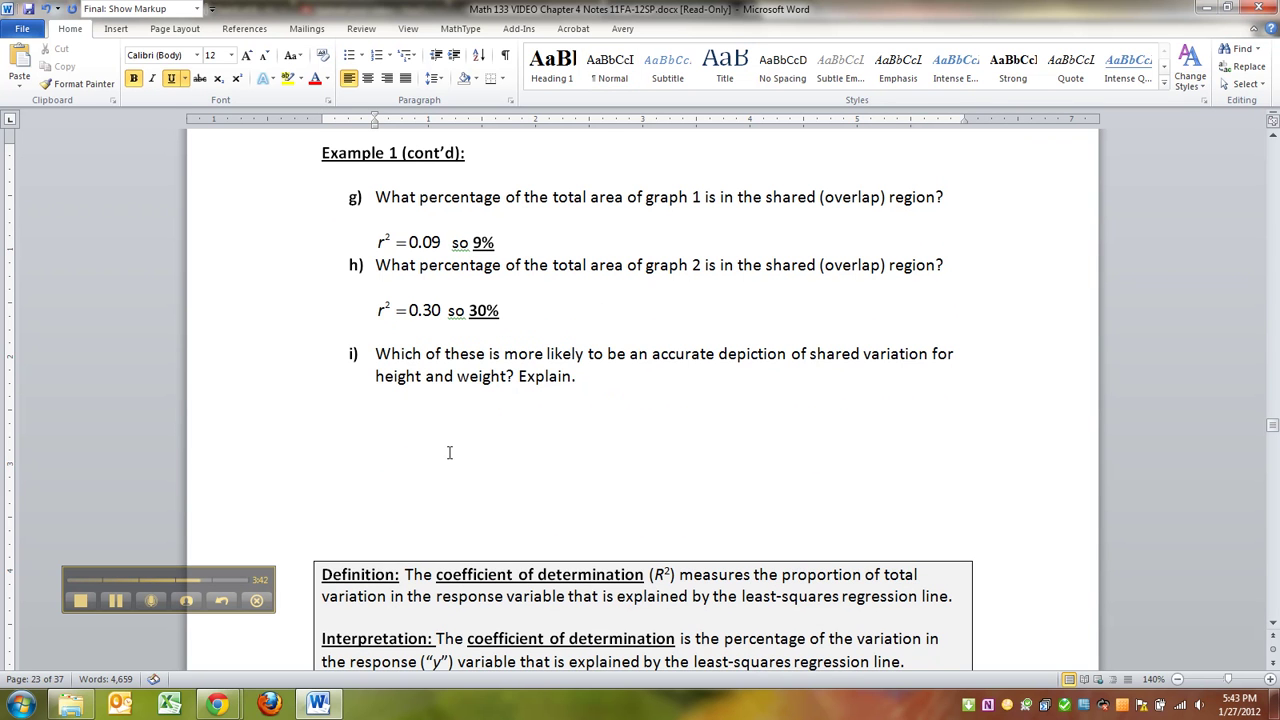
# Start the answer below question i with 'Graph 2' in bold underline
pyautogui.click(434, 406)
pyautogui.press('Return')
pyautogui.hotkey('ctrl', 'b')
pyautogui.hotkey('ctrl', 'u')
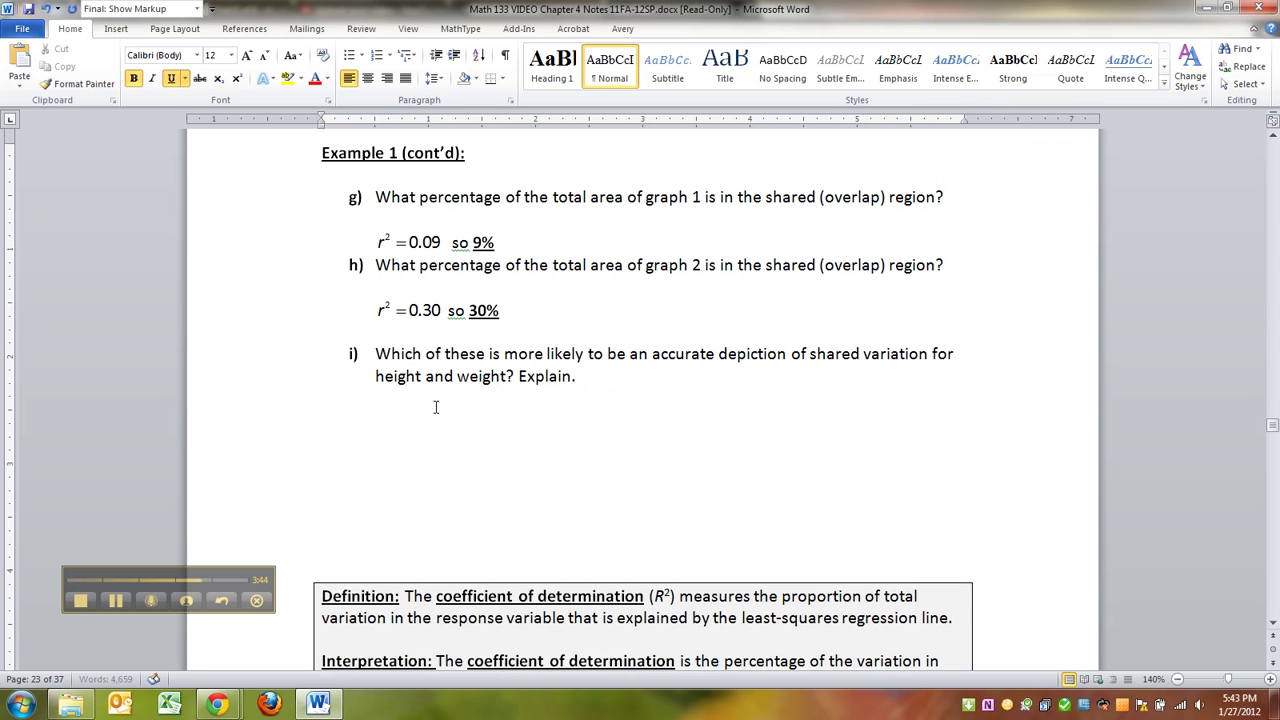
pyautogui.write('Graph 2')
pyautogui.hotkey('ctrl', 'b')
pyautogui.hotkey('ctrl', 'u')
# Add the bold explanation 'because height and weight are very strongly correlated.'
pyautogui.write('bec')
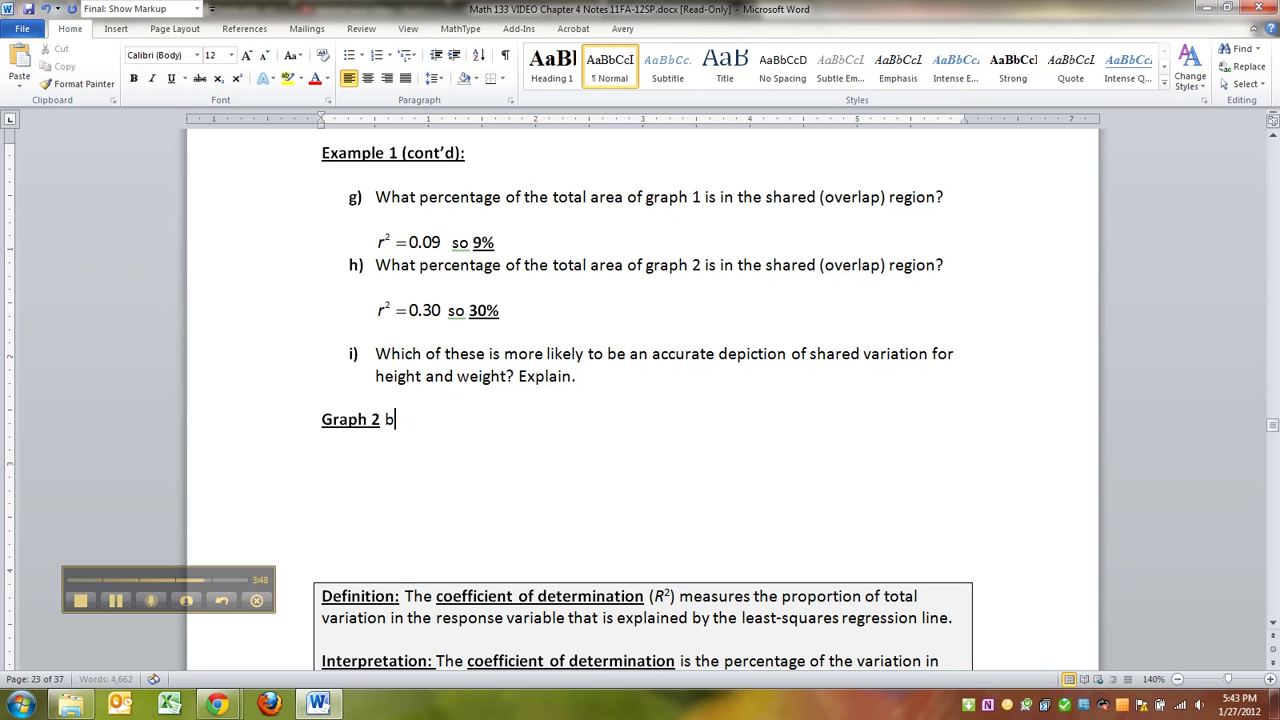
pyautogui.press('BackSpace')
pyautogui.write('b')
pyautogui.press('BackSpace')
pyautogui.hotkey('ctrl', 'b')
pyautogui.write('because height a')
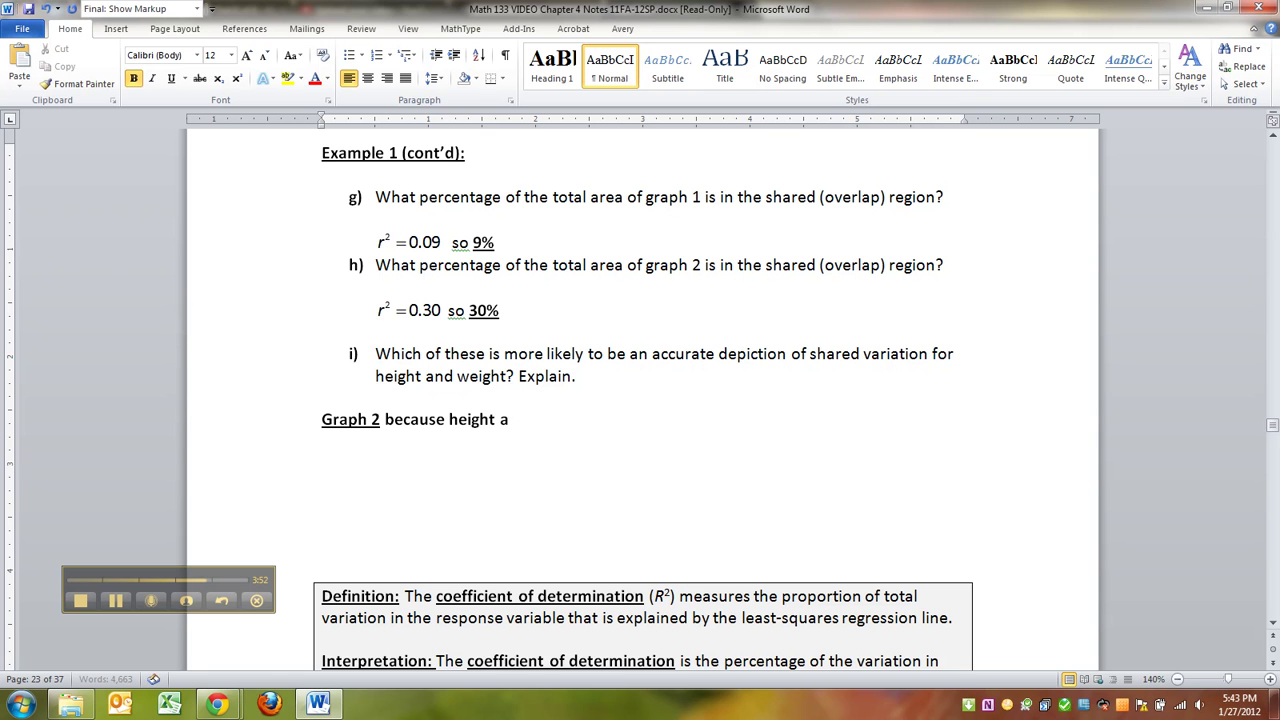
pyautogui.write('nd weight are')
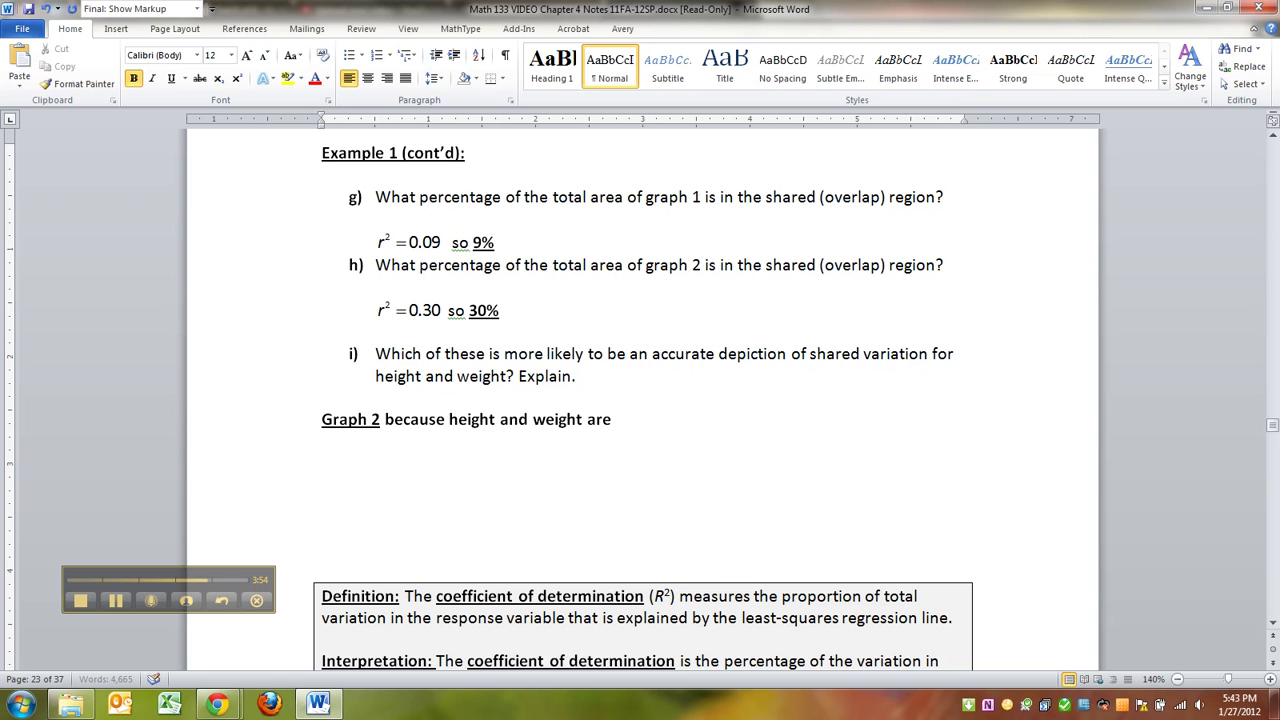
pyautogui.write(' very strongly cor')
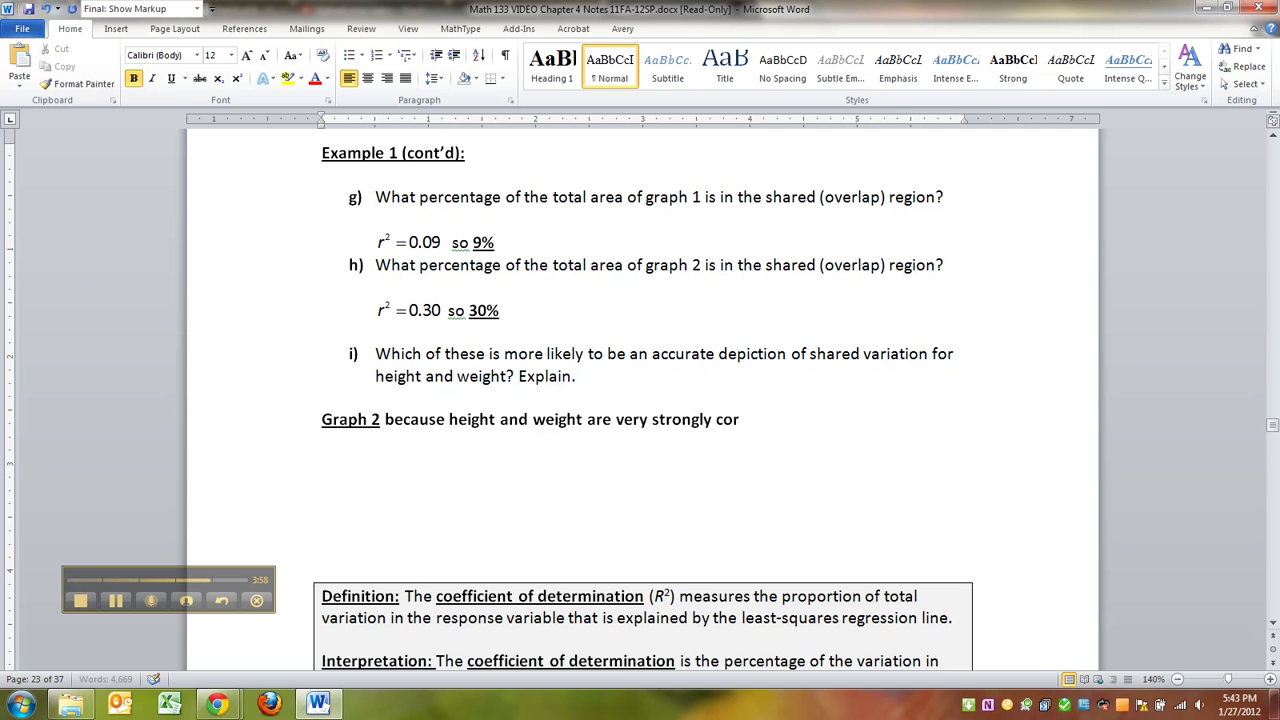
pyautogui.write('relati')
pyautogui.write('d.')
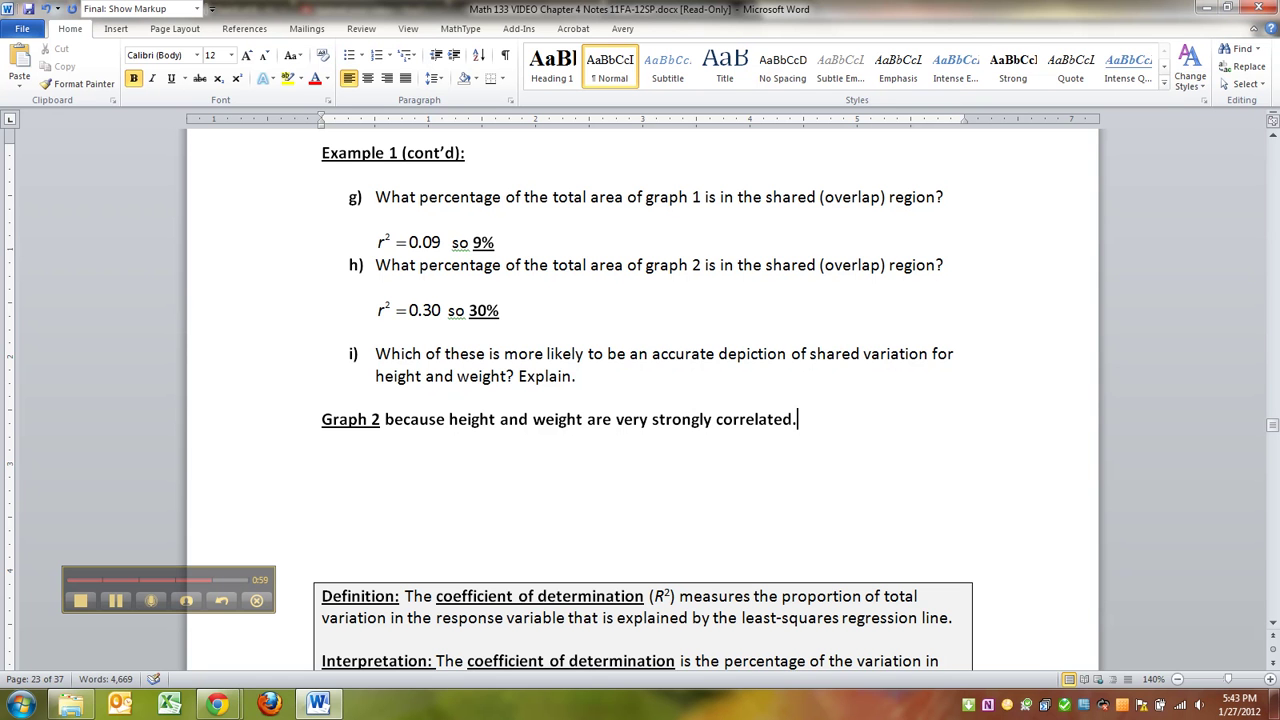
pyautogui.scroll(-2, 480, 449)
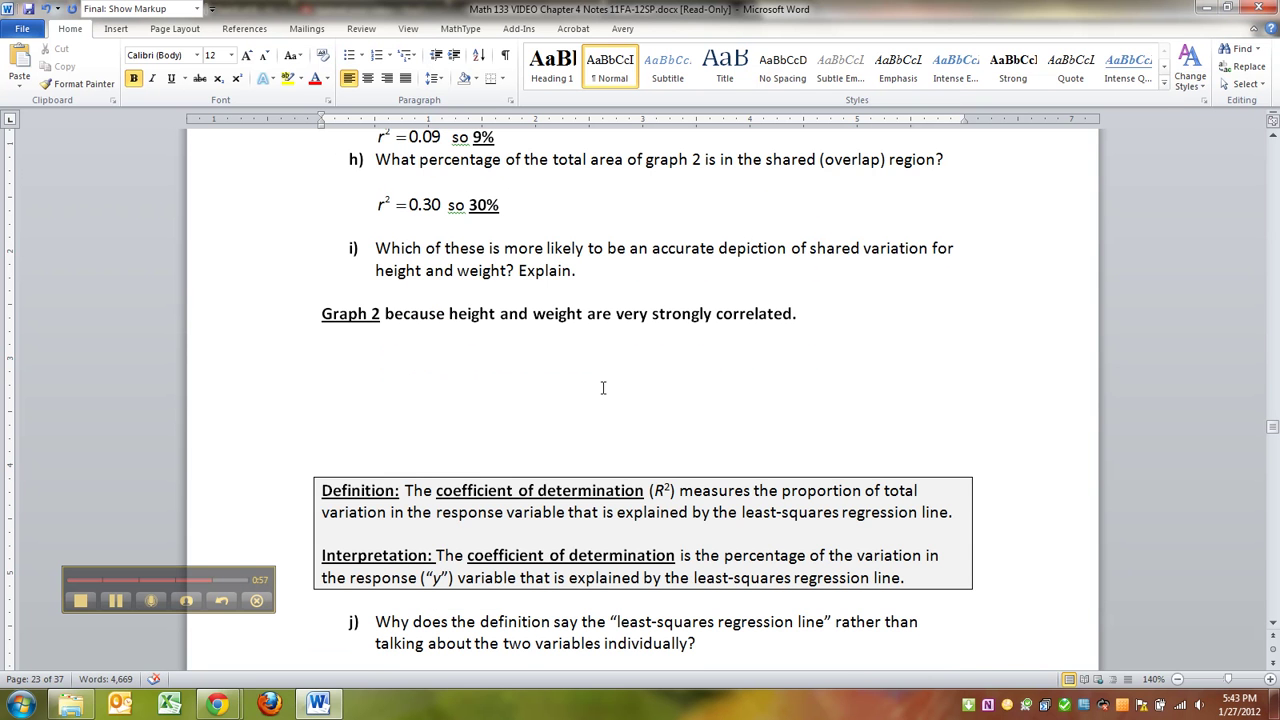
# Replace the capital R in the Definition box's R² with a lowercase r
pyautogui.scroll(-5, 630, 380)
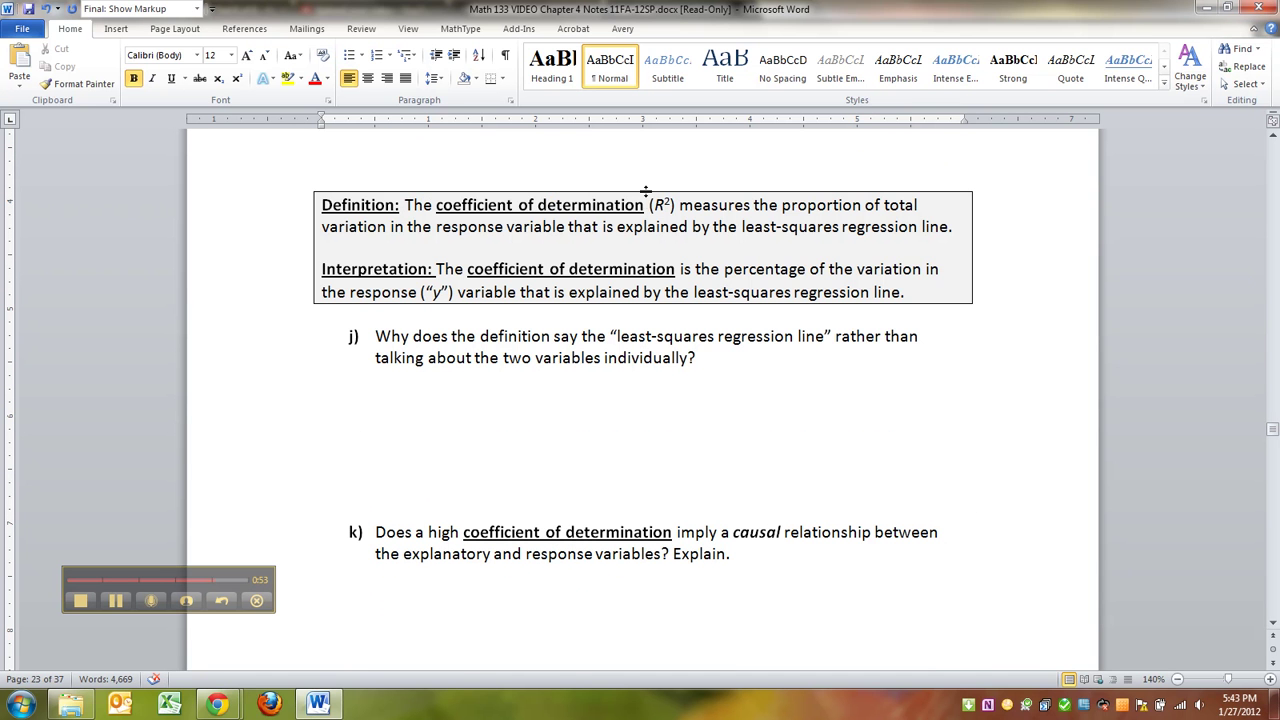
pyautogui.moveTo(466, 204); pyautogui.dragTo(644, 204)
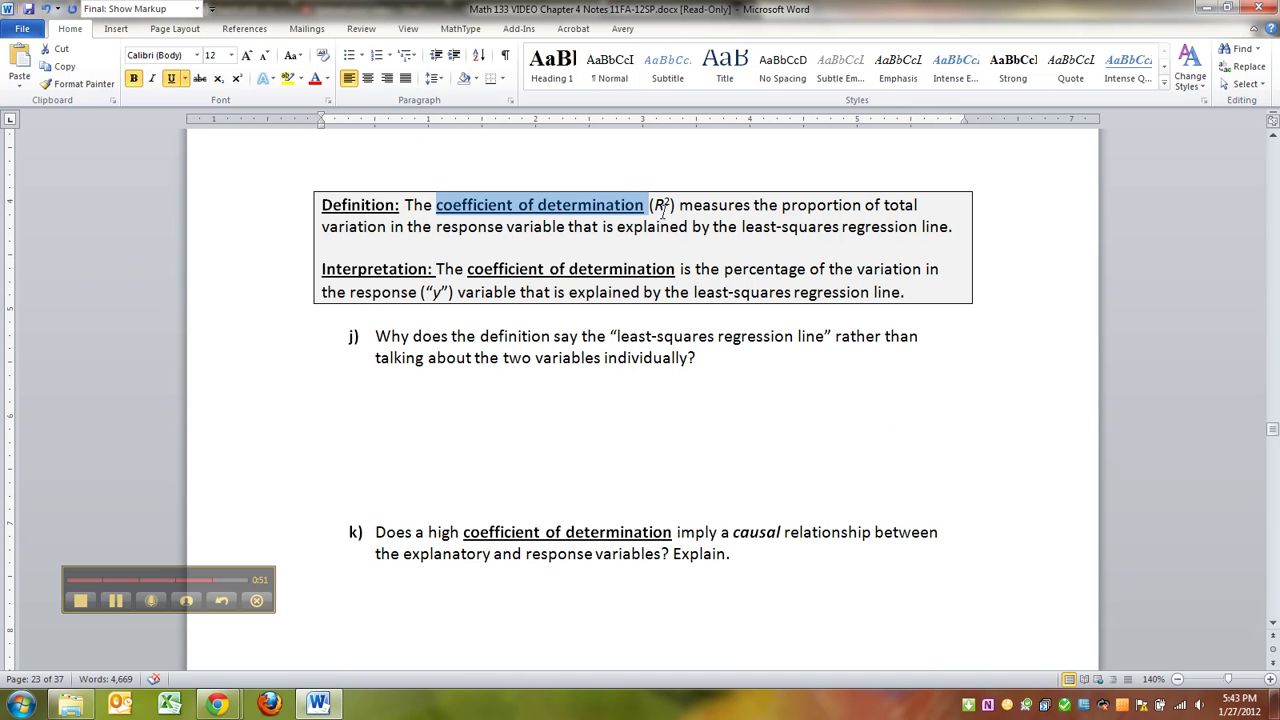
pyautogui.click(661, 204)
pyautogui.click(662, 204)
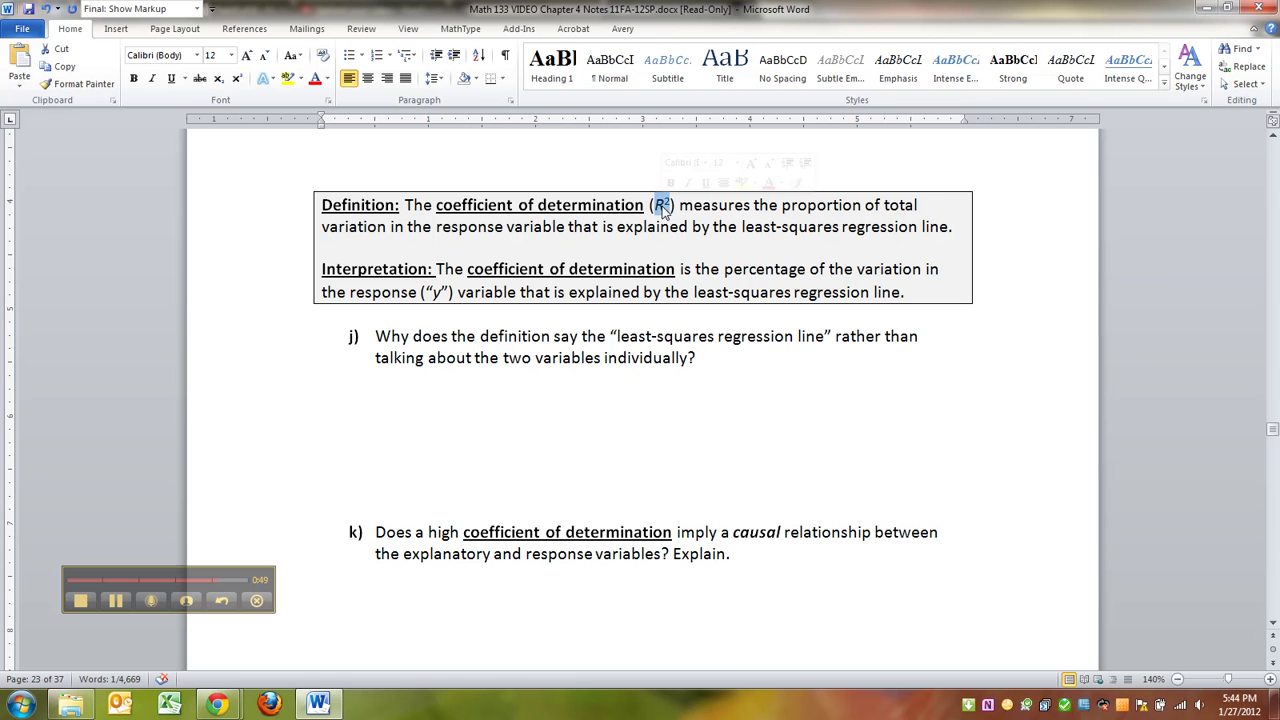
pyautogui.click(662, 204)
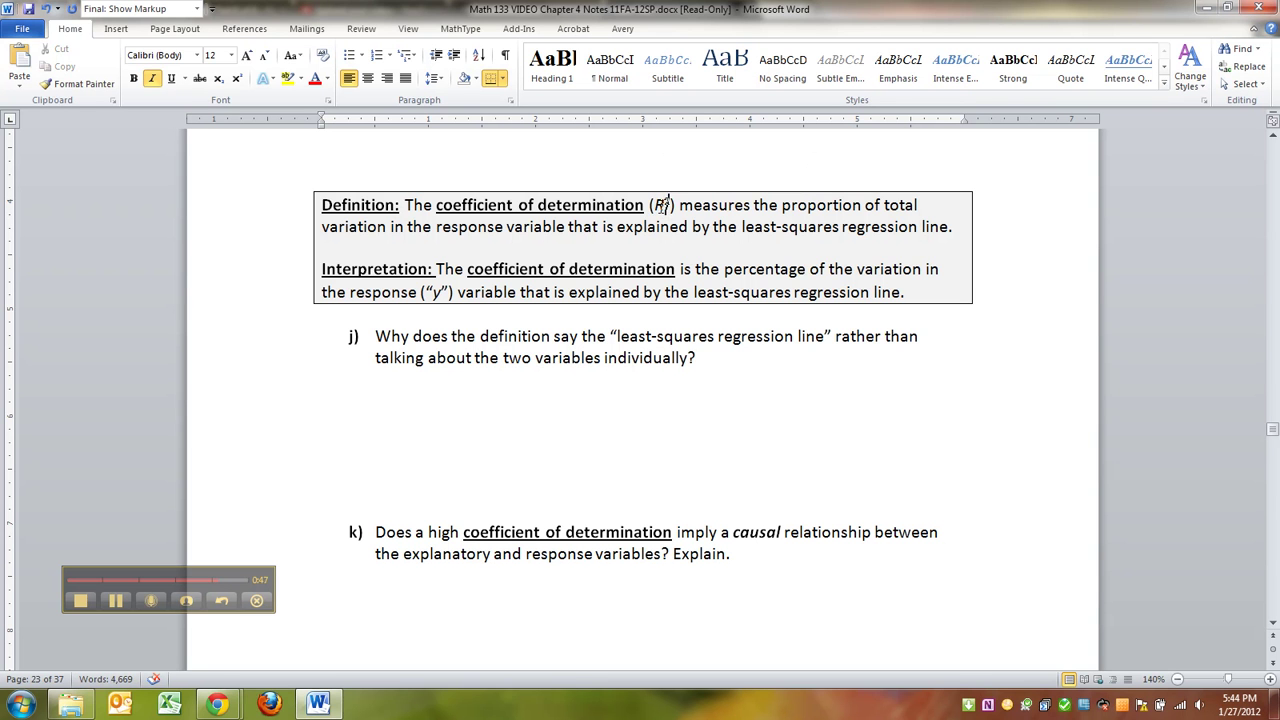
pyautogui.press('BackSpace')
pyautogui.write('r')
# Move the insertion point down to the blank line under question j
pyautogui.click(660, 226)
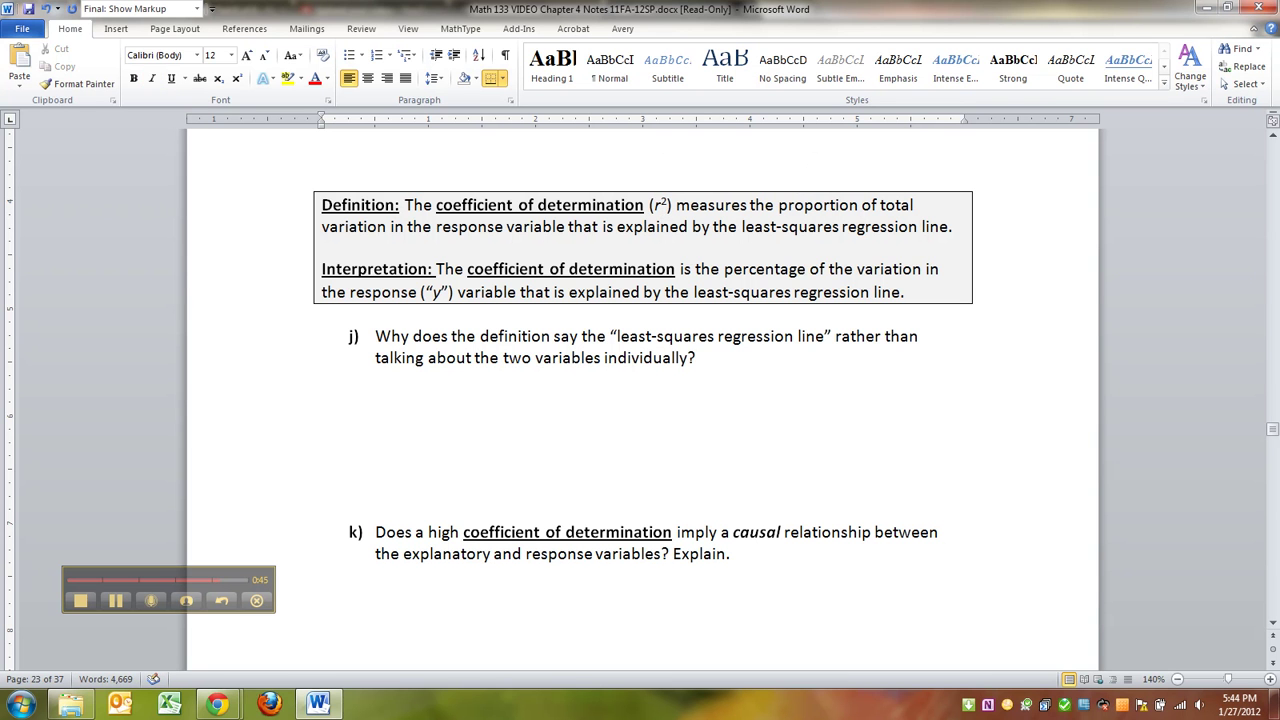
pyautogui.click(661, 292)
pyautogui.click(562, 343)
pyautogui.click(468, 424)
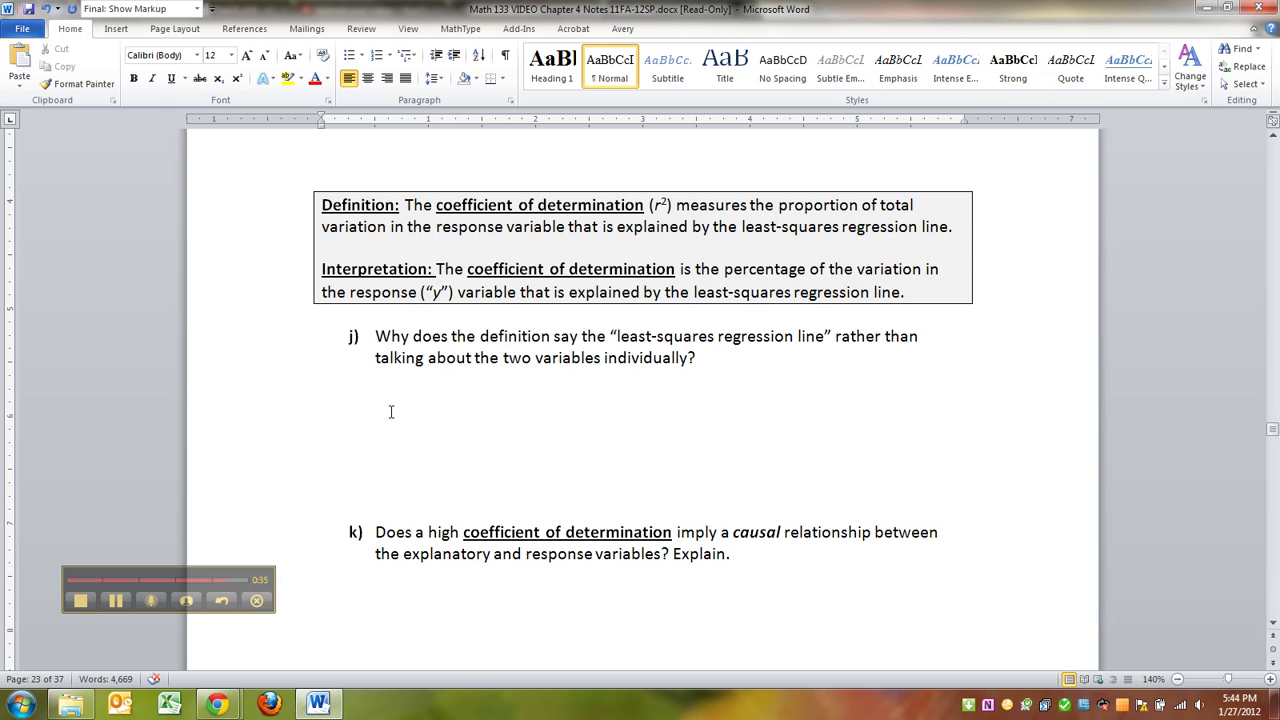
# Begin a bold answer on the line under question j, typing 'beca'
pyautogui.scroll(-1, 391, 412)
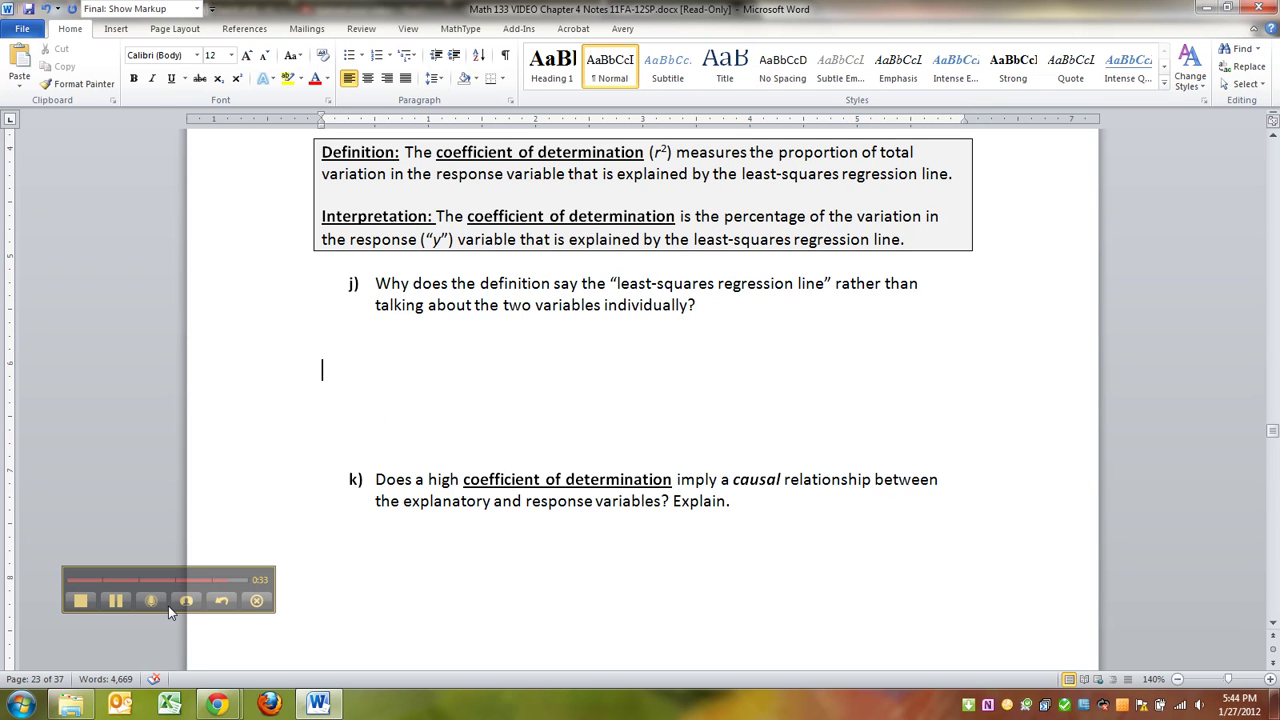
pyautogui.click(115, 601)
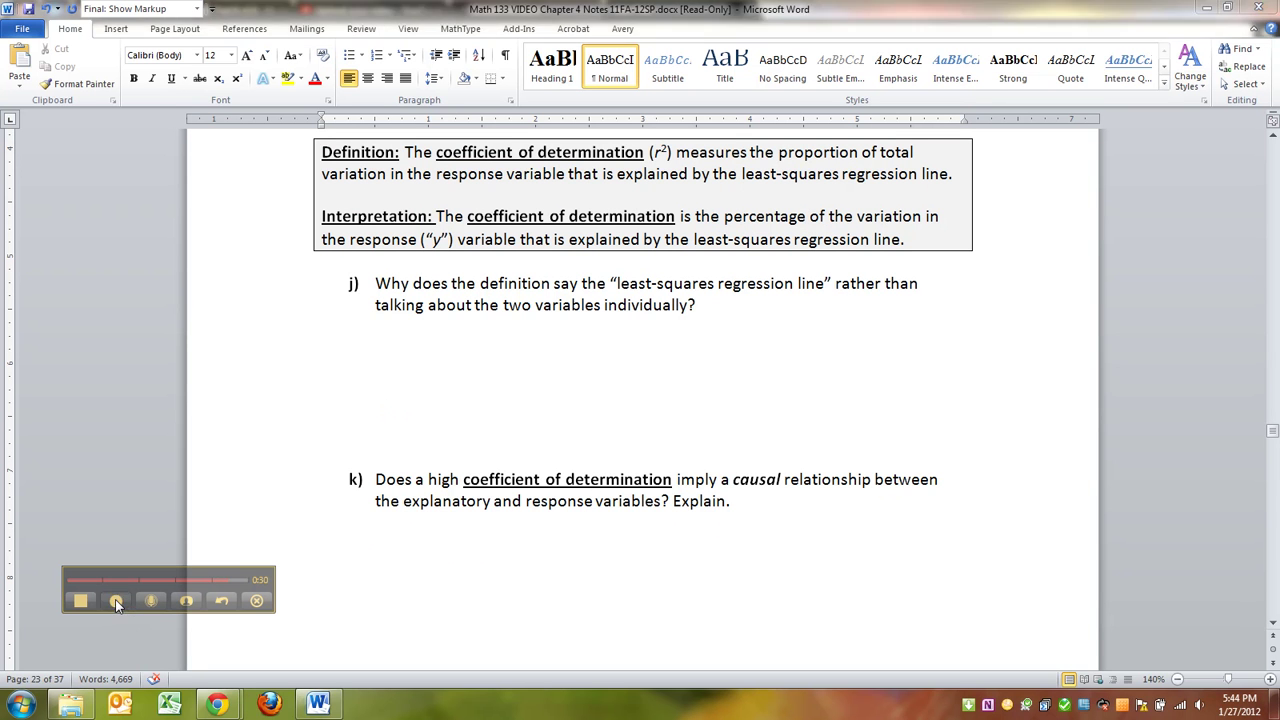
pyautogui.click(366, 365)
pyautogui.hotkey('ctrl', 'b')
pyautogui.write('beca')
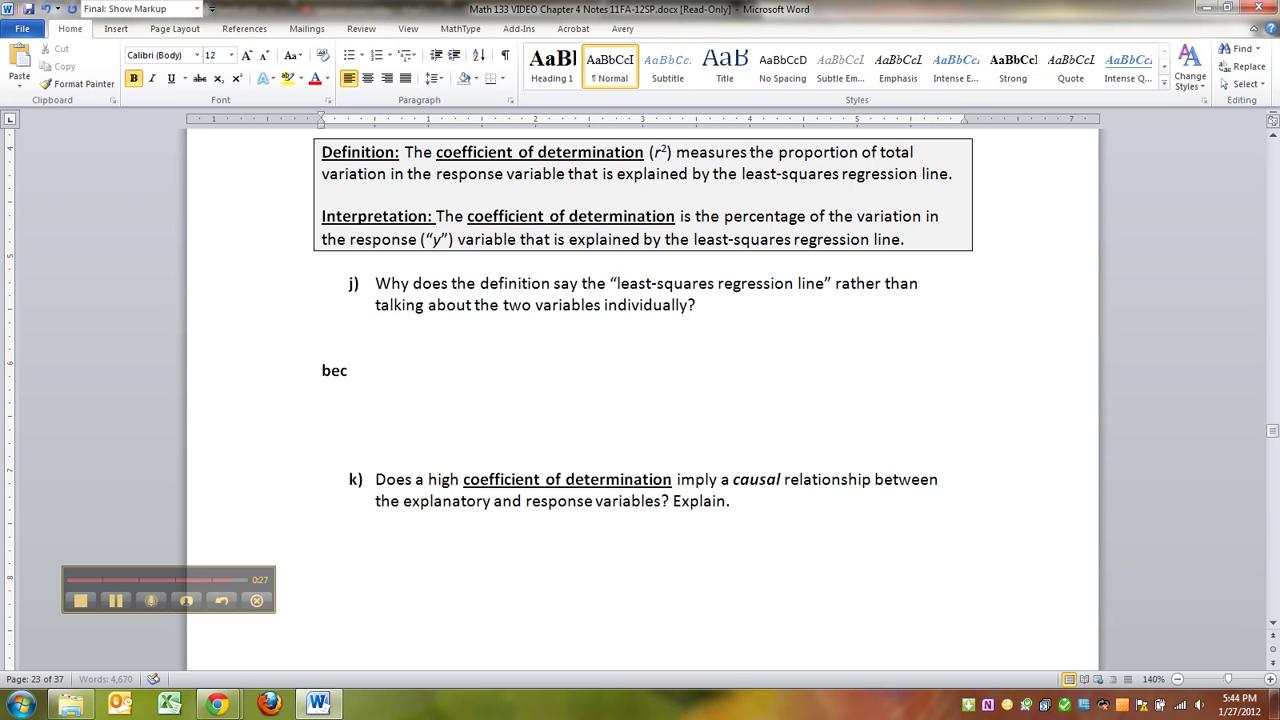
pyautogui.click(115, 595)
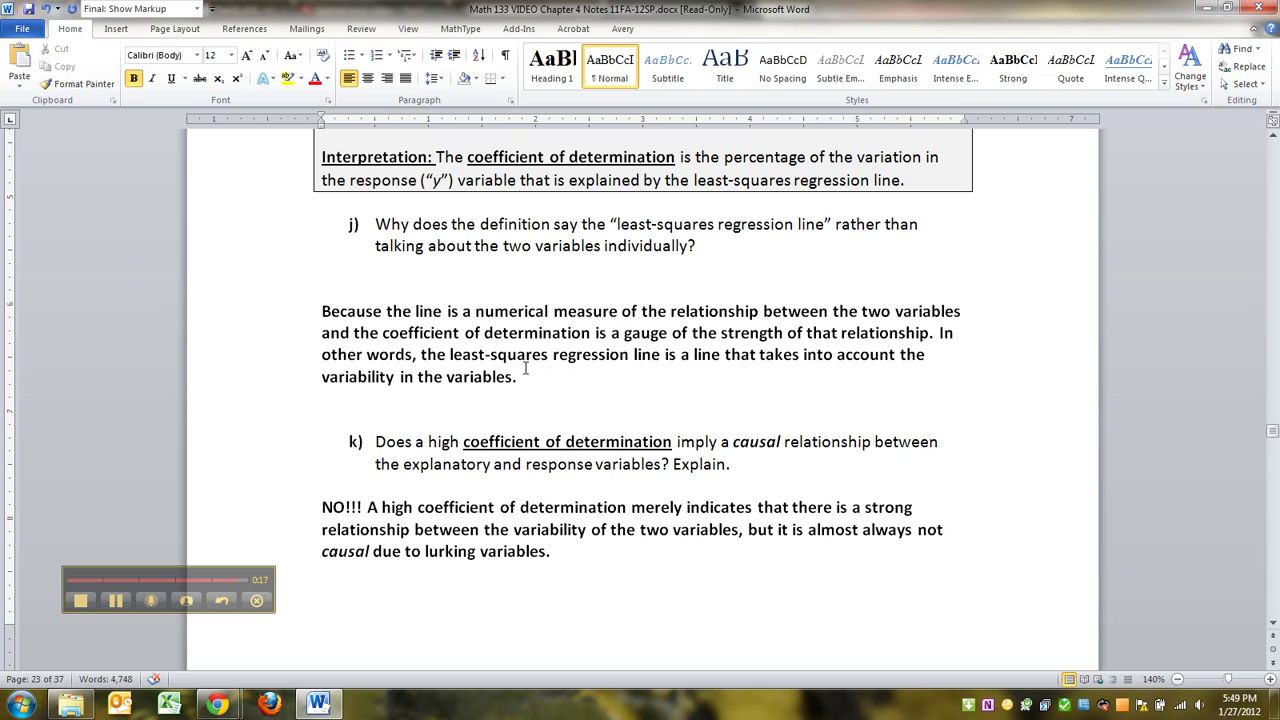
pyautogui.moveTo(517, 376); pyautogui.dragTo(527, 376)
pyautogui.doubleClick(492, 356)
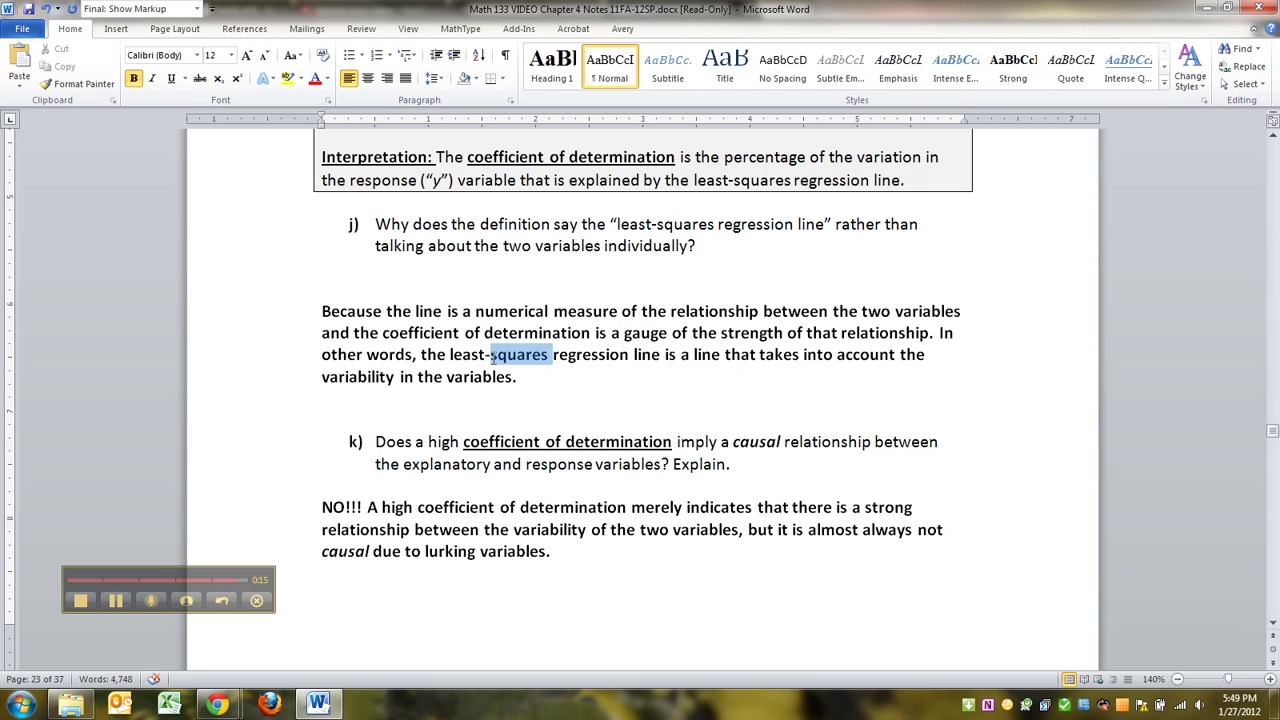
pyautogui.click(497, 376)
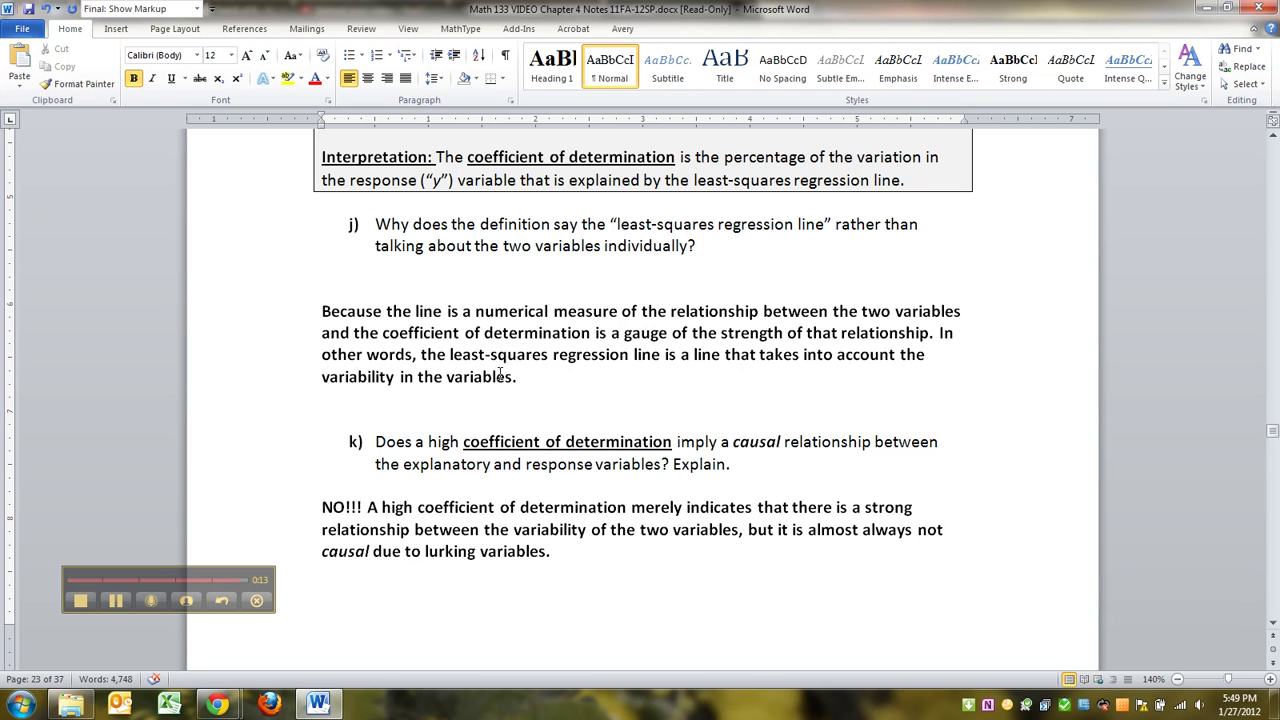
pyautogui.scroll(-1, 500, 380)
pyautogui.scroll(1, 501, 383)
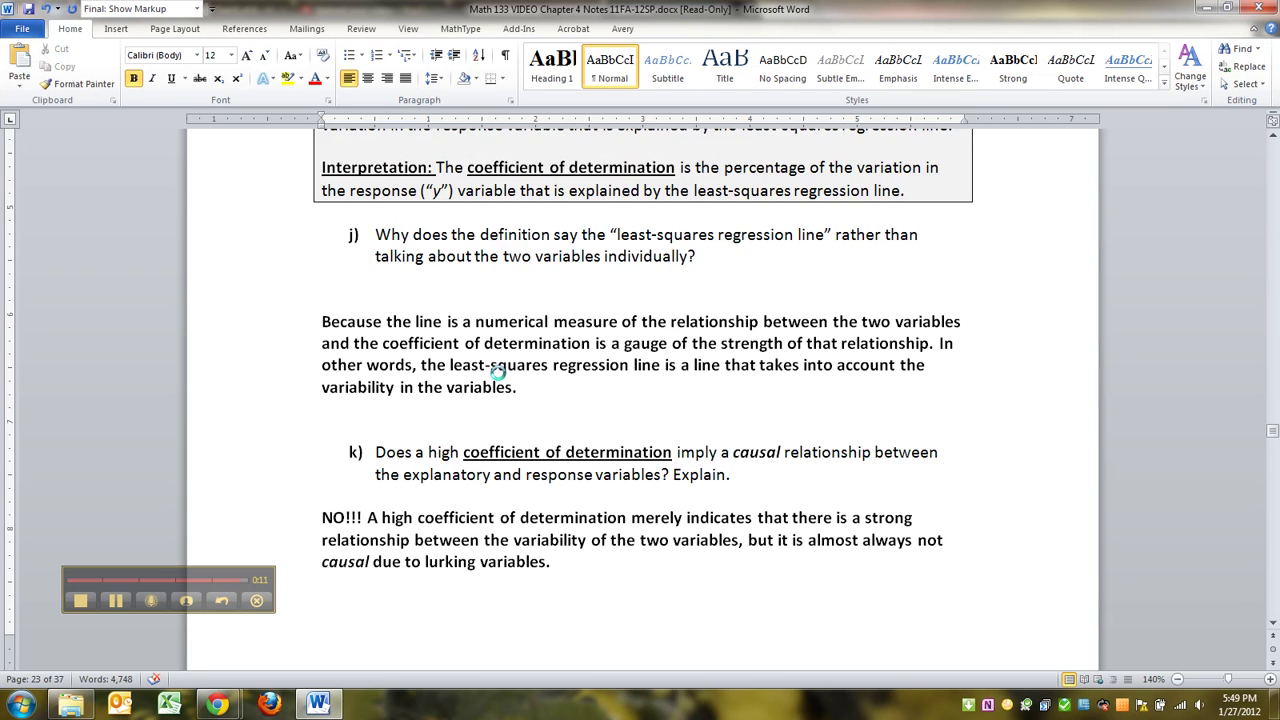
pyautogui.moveTo(508, 385); pyautogui.dragTo(449, 365)
pyautogui.click(531, 392)
pyautogui.moveTo(541, 396); pyautogui.dragTo(543, 402)
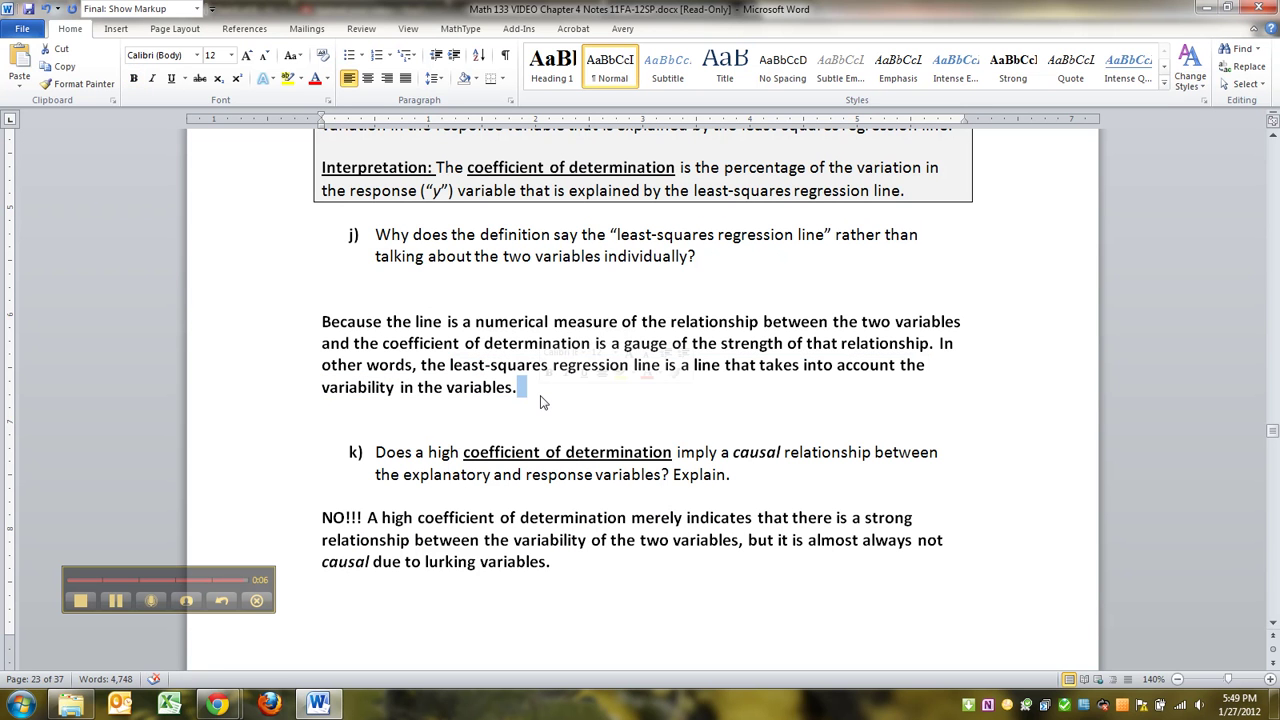
pyautogui.scroll(-3, 540, 401)
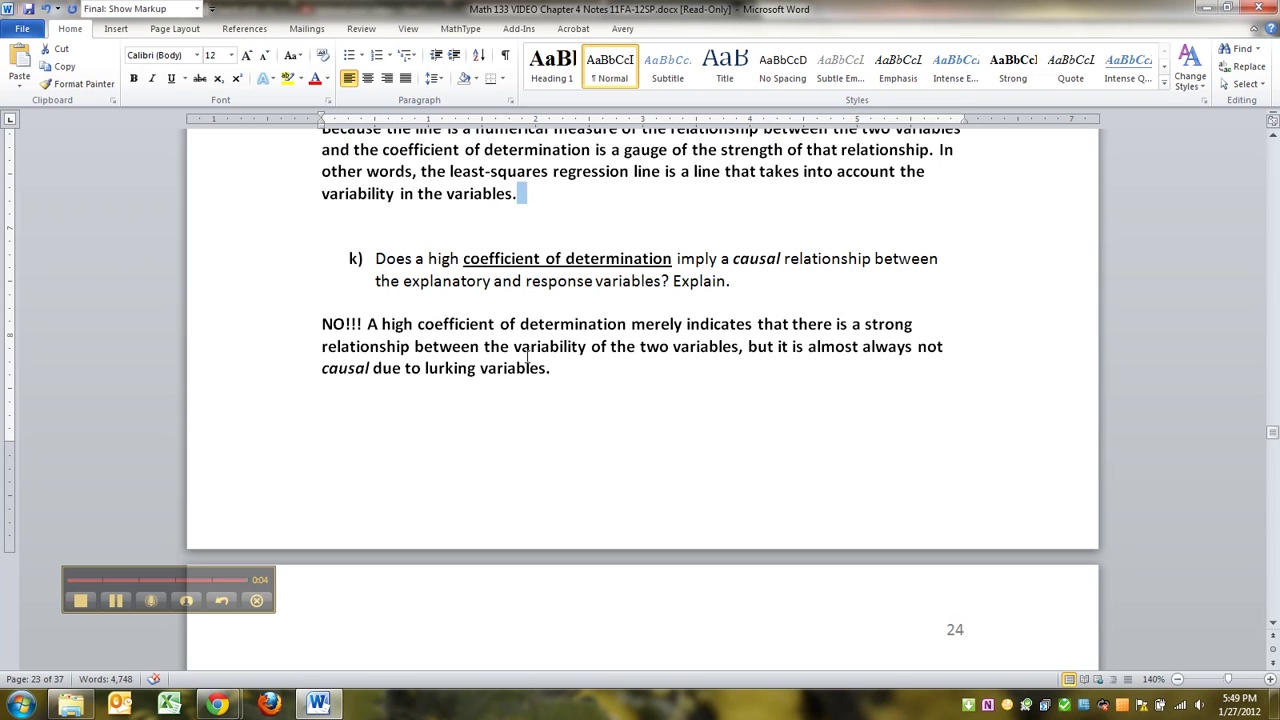
pyautogui.doubleClick(528, 359)
pyautogui.click(555, 362)
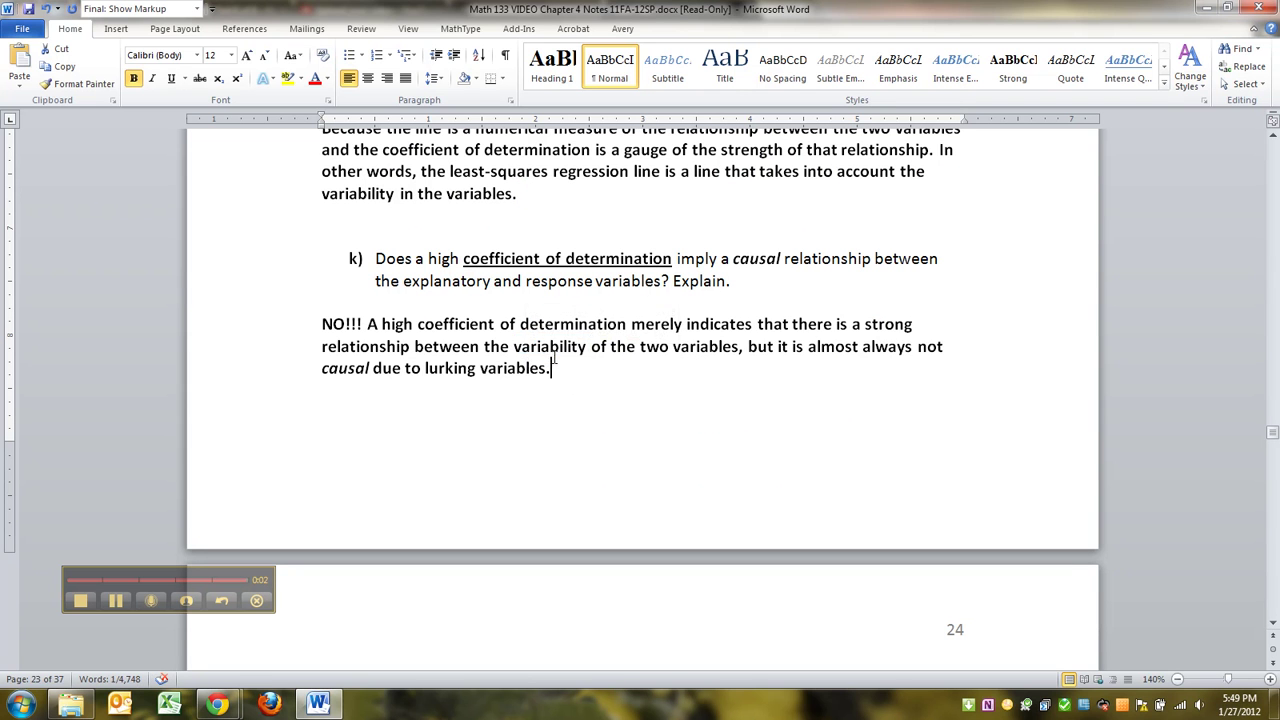
pyautogui.tripleClick(553, 362)
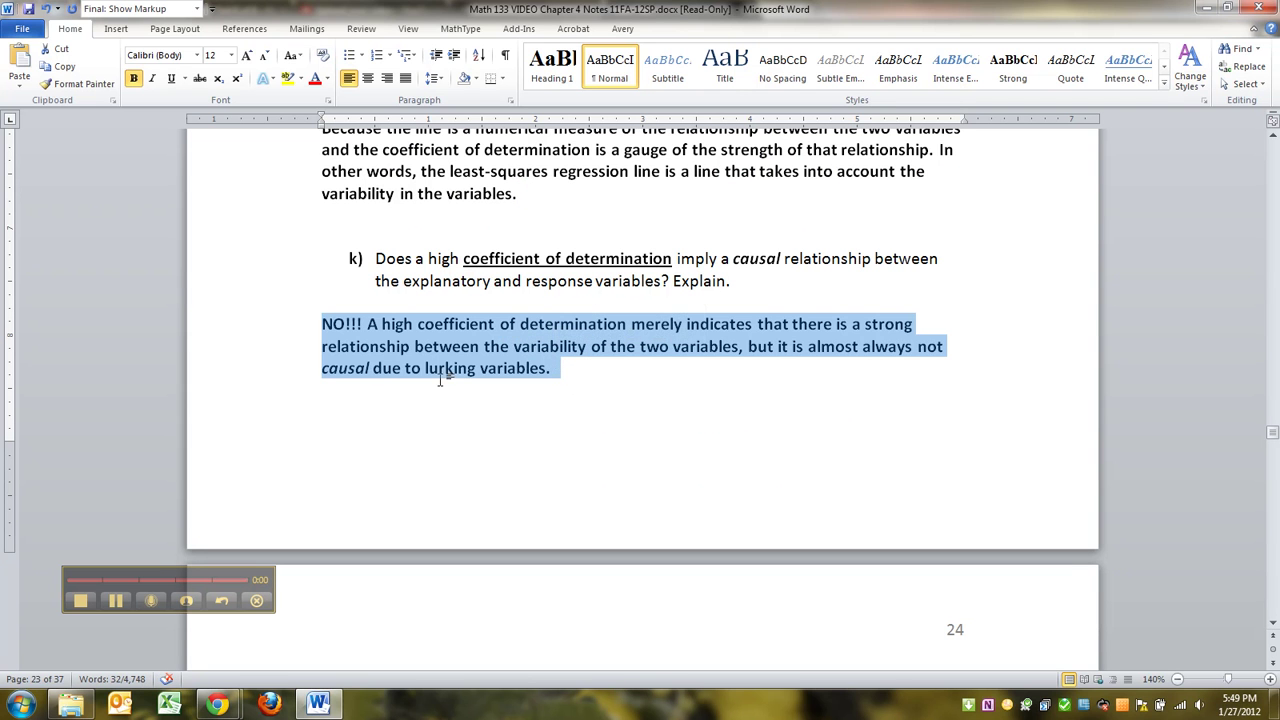